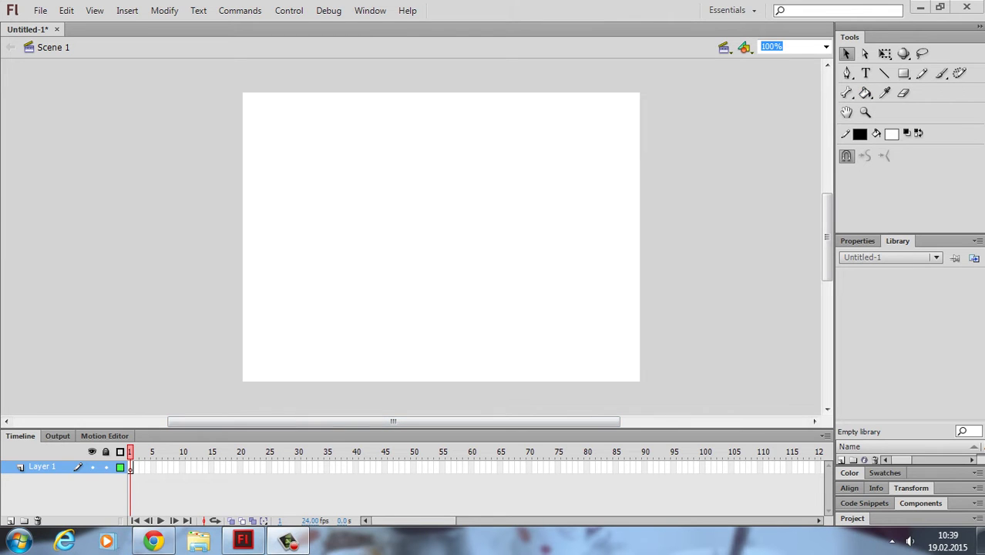
# Step: Draw a circle with the Oval tool in the lower middle of the stage
pyautogui.click(903, 73)
pyautogui.click(904, 74)
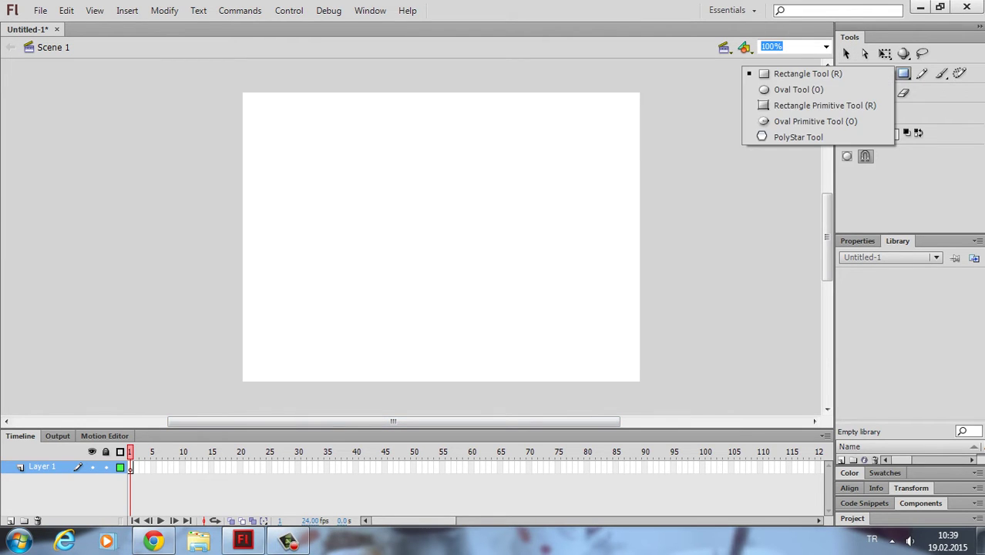
pyautogui.click(780, 90)
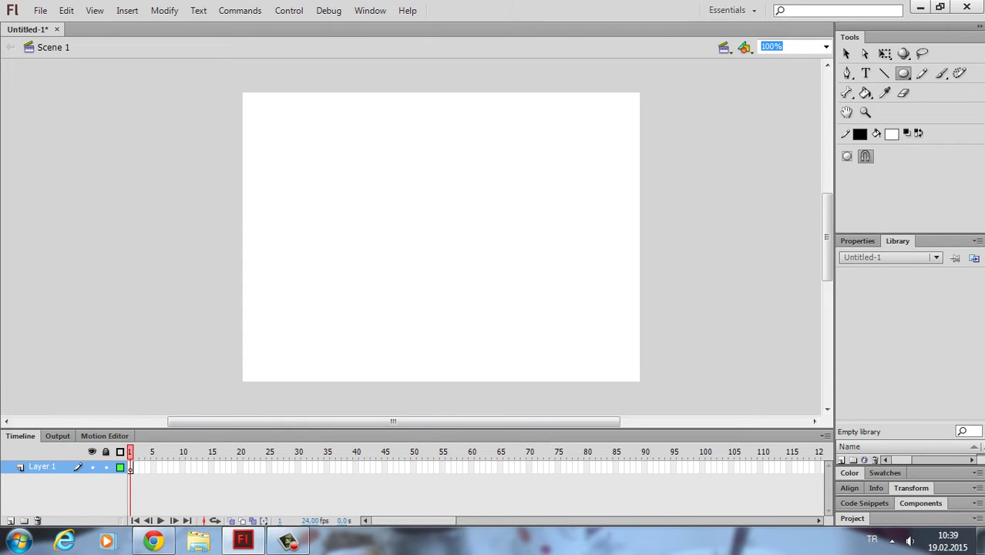
pyautogui.moveTo(383, 240); pyautogui.dragTo(474, 330)
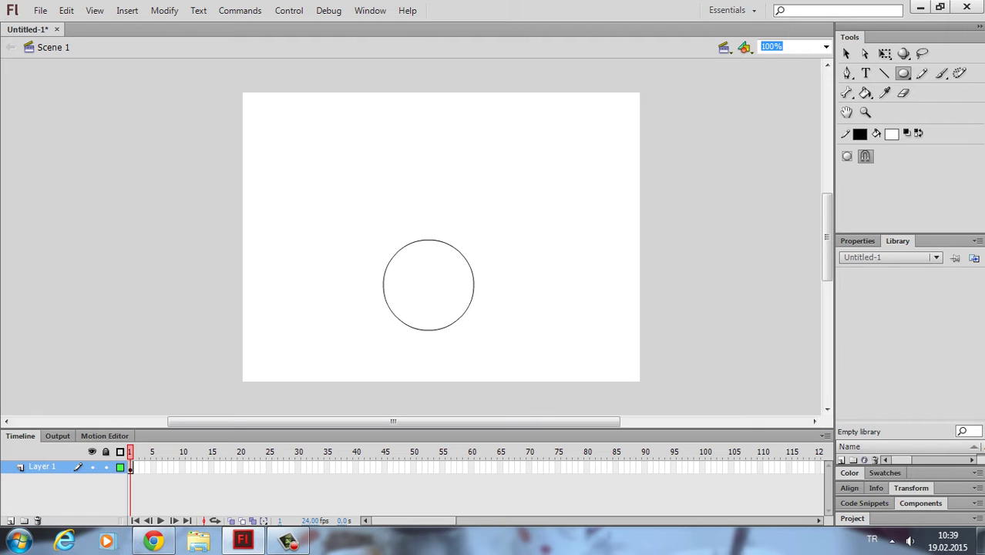
# Step: Fill the circle with solid black using the Paint Bucket
pyautogui.click(891, 134)
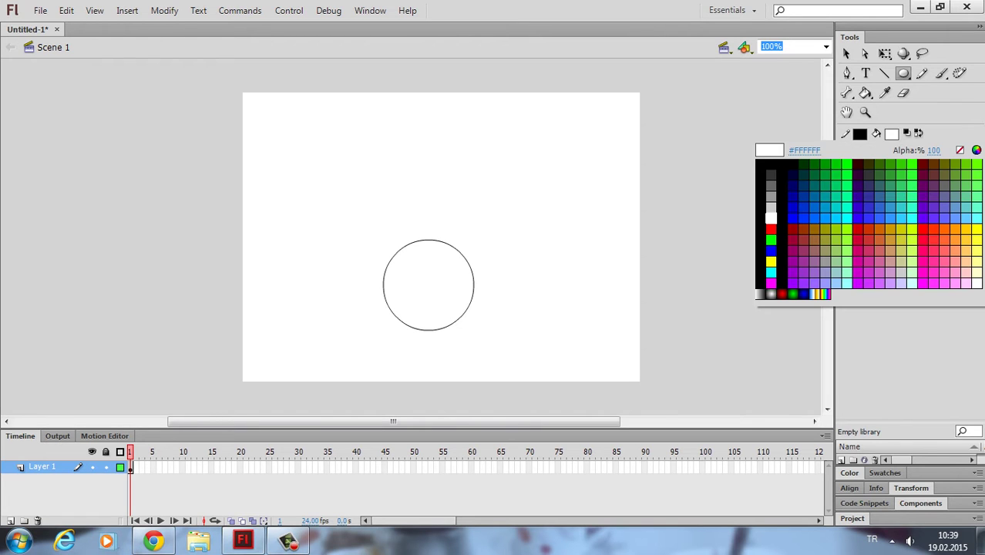
pyautogui.click(761, 231)
pyautogui.click(865, 94)
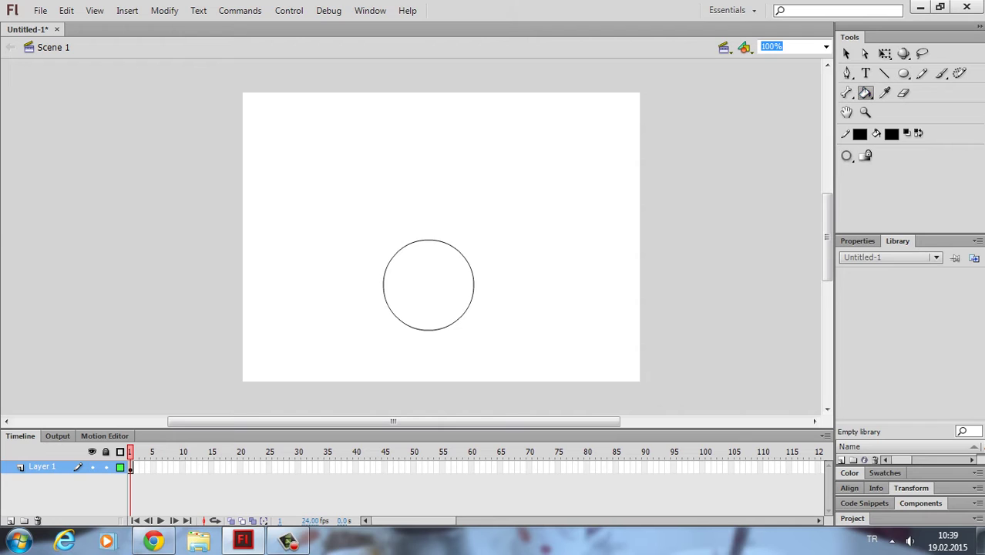
pyautogui.click(428, 285)
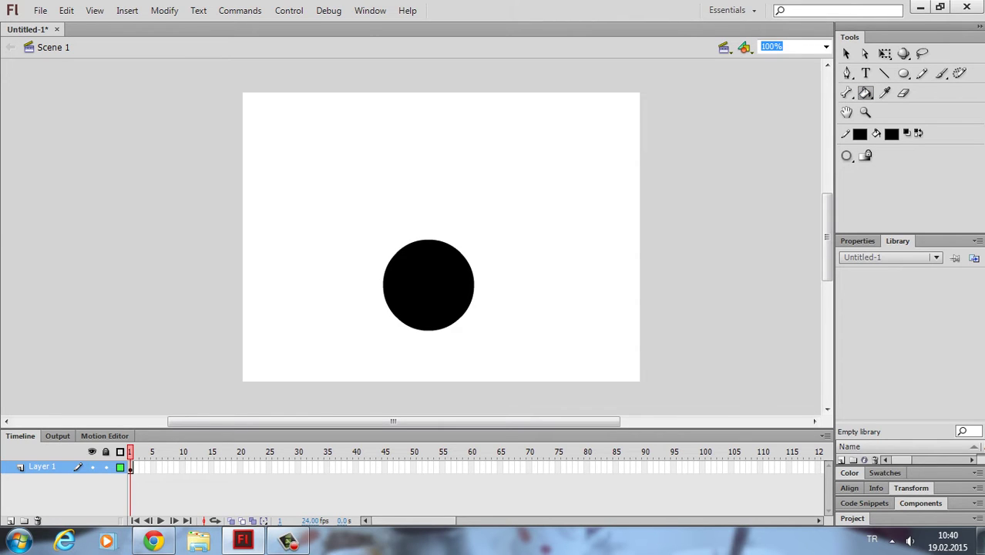
# Step: Draw a smaller circle filled with medium grey at the centre of the black circle
pyautogui.click(891, 134)
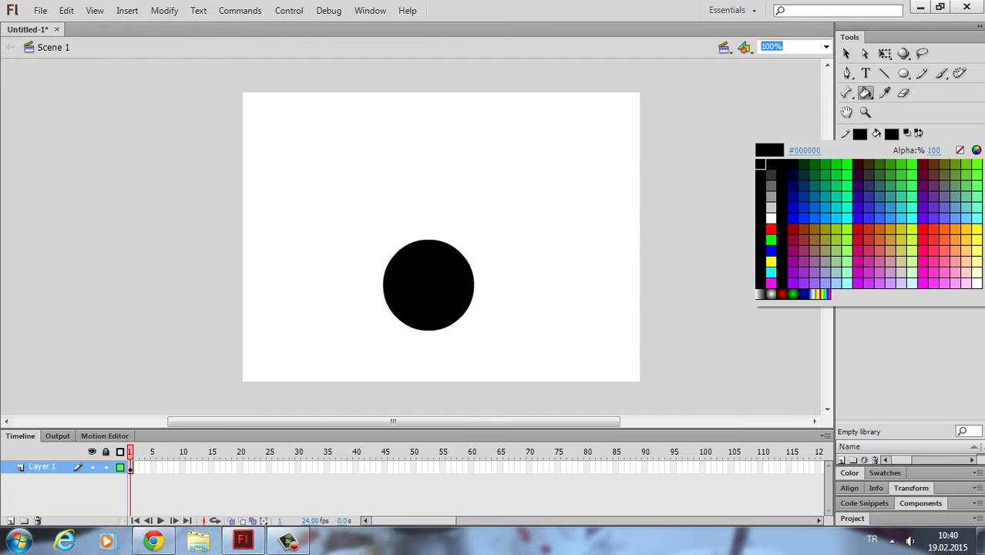
pyautogui.click(771, 197)
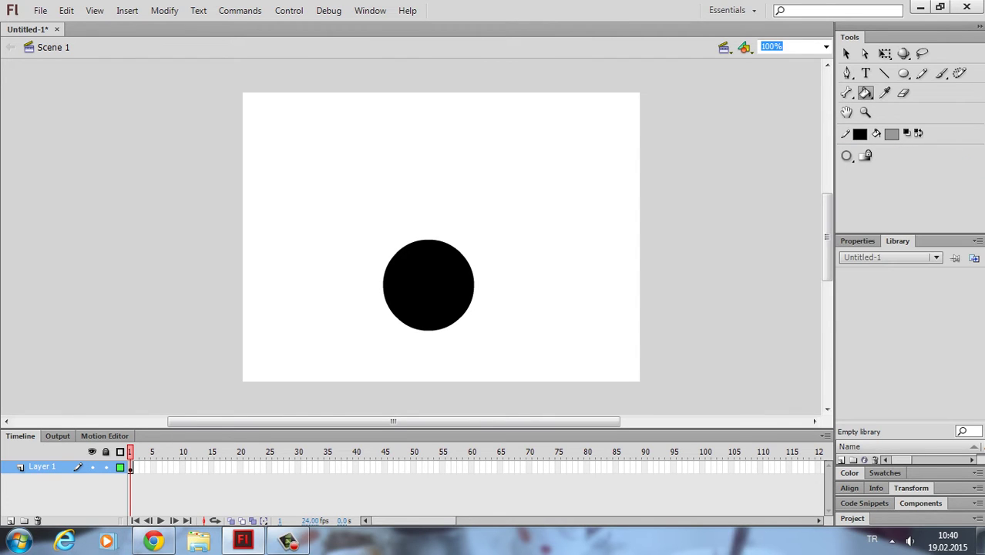
pyautogui.click(903, 73)
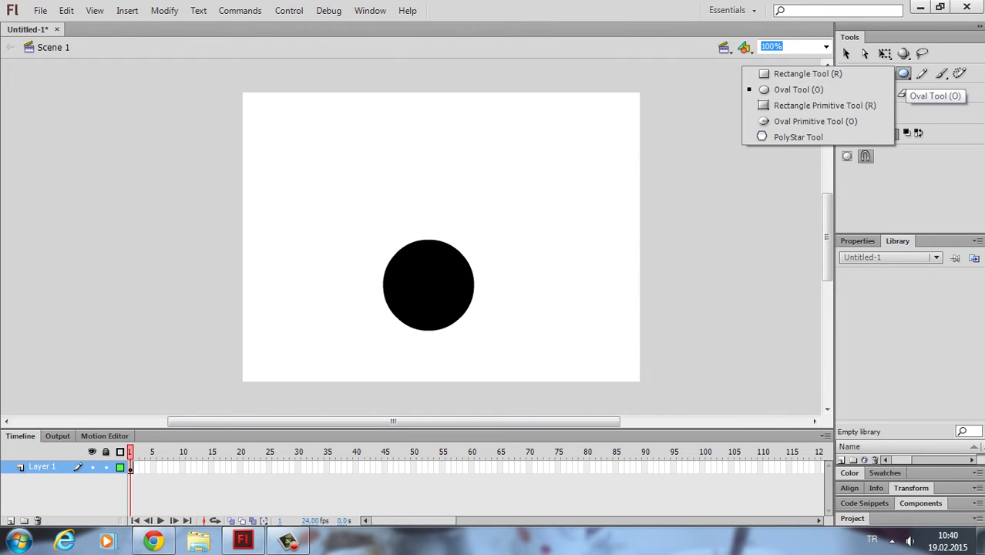
pyautogui.click(798, 90)
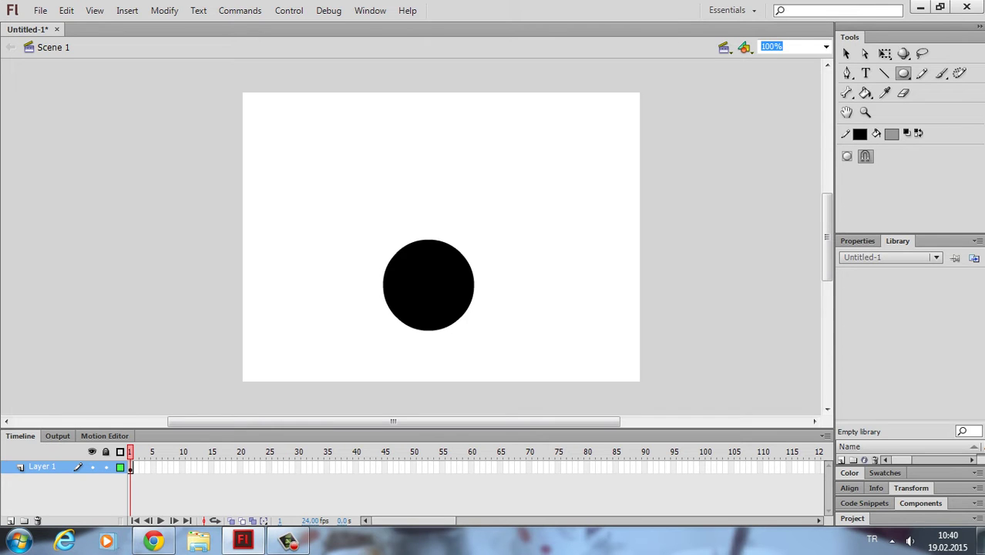
pyautogui.moveTo(551, 110); pyautogui.dragTo(428, 285)
pyautogui.click(846, 53)
pyautogui.press('Escape')
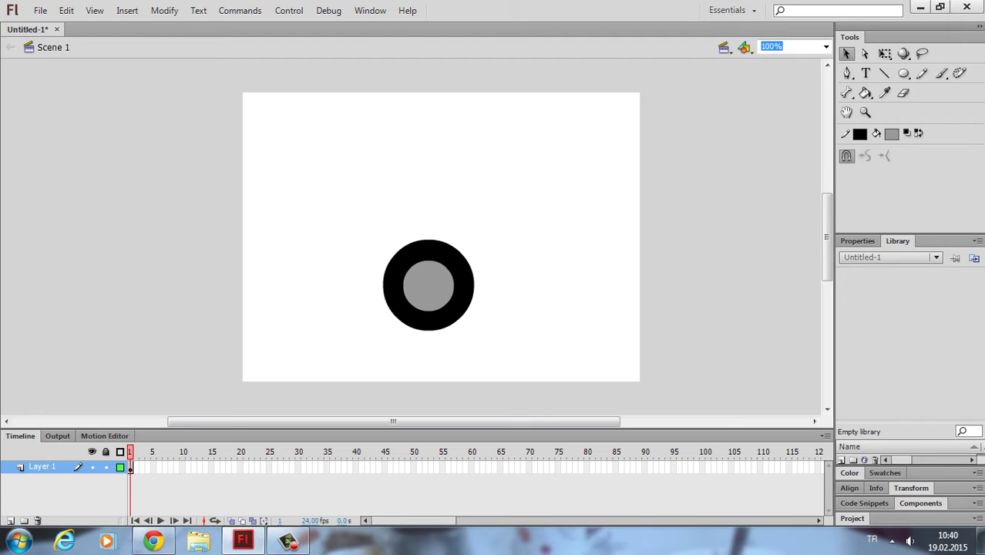
# Step: Try moving the grey inner circle off-centre, and undo the move
pyautogui.moveTo(428, 285)
pyautogui.mouseDown()
pyautogui.moveTo(451, 297)
pyautogui.moveTo(438, 291)
pyautogui.mouseUp()
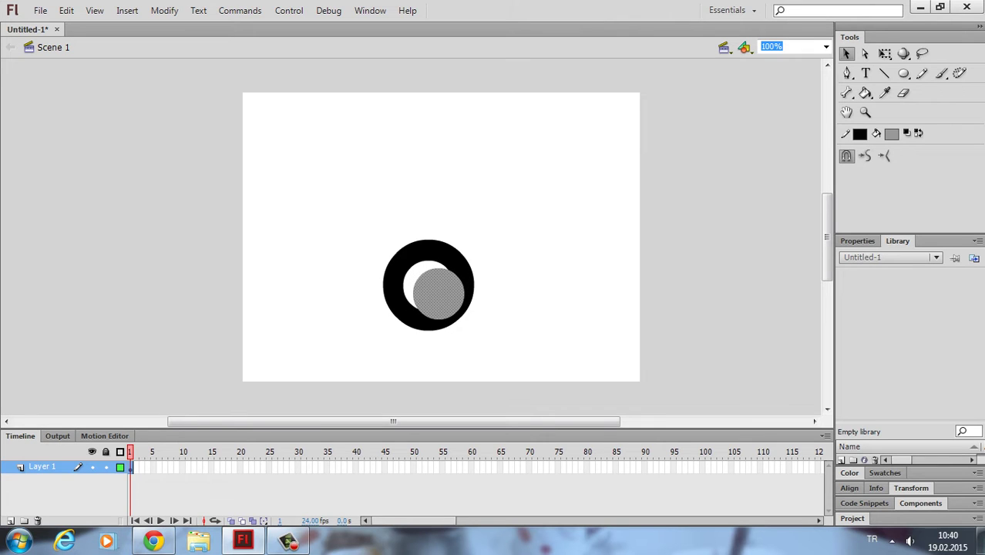
pyautogui.hotkey('ctrl', 'z')
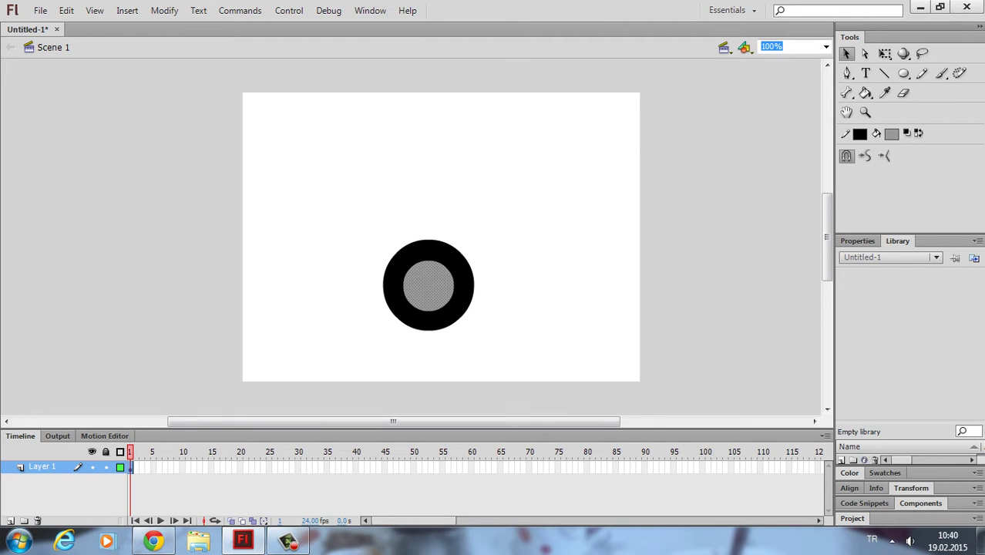
pyautogui.press('Escape')
# Step: Convert the black and grey circles together into a Movie Clip symbol named tekerlek
pyautogui.moveTo(344, 195); pyautogui.dragTo(508, 358)
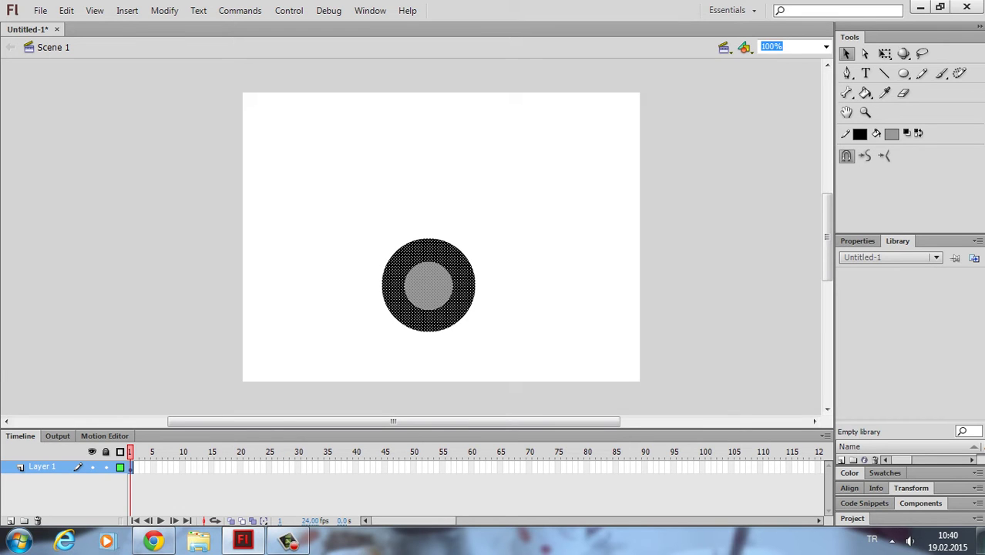
pyautogui.rightClick(436, 179)
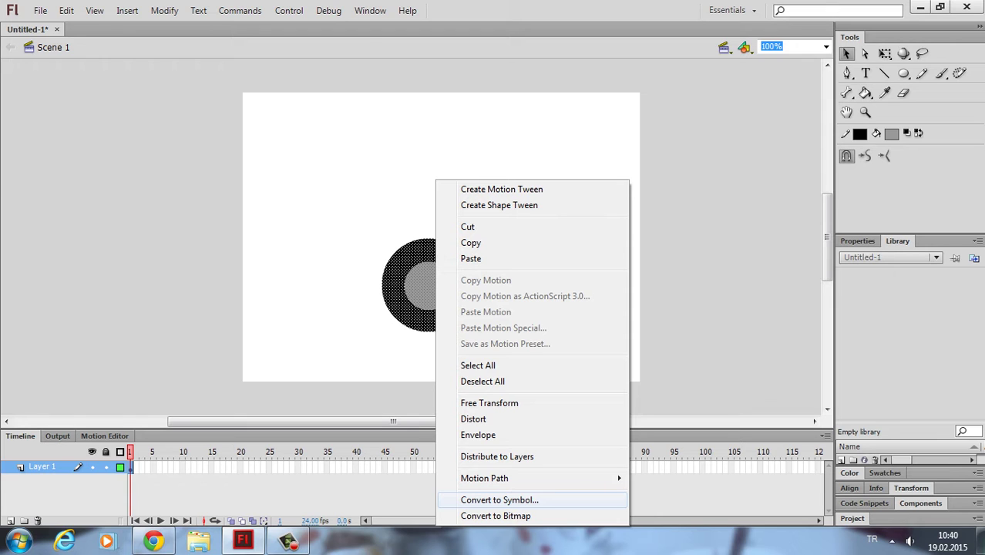
pyautogui.click(499, 500)
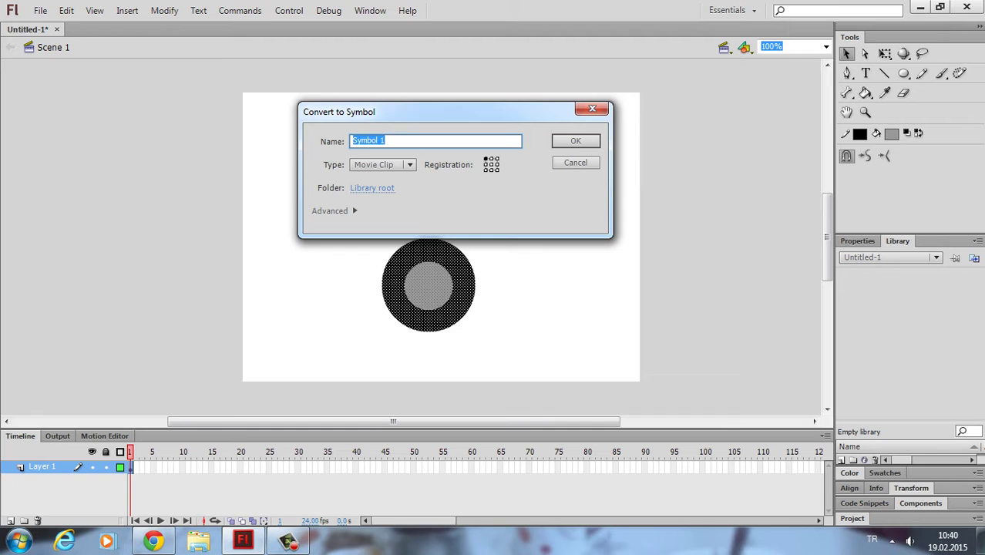
pyautogui.write('tekerlek')
pyautogui.press('Return')
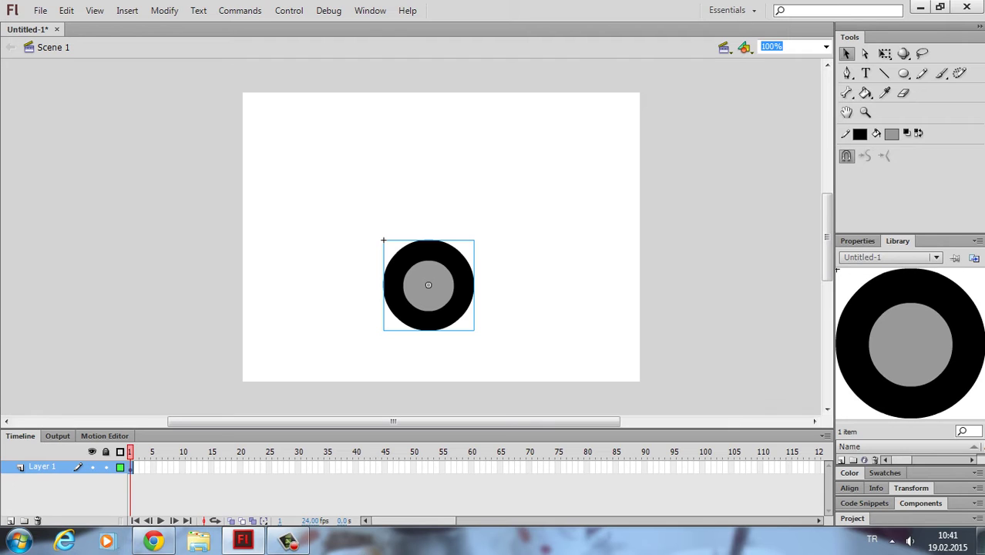
# Step: Inside the tekerlek symbol, draw two crossing lines that divide the grey inner circle into four quarters
pyautogui.click(743, 47)
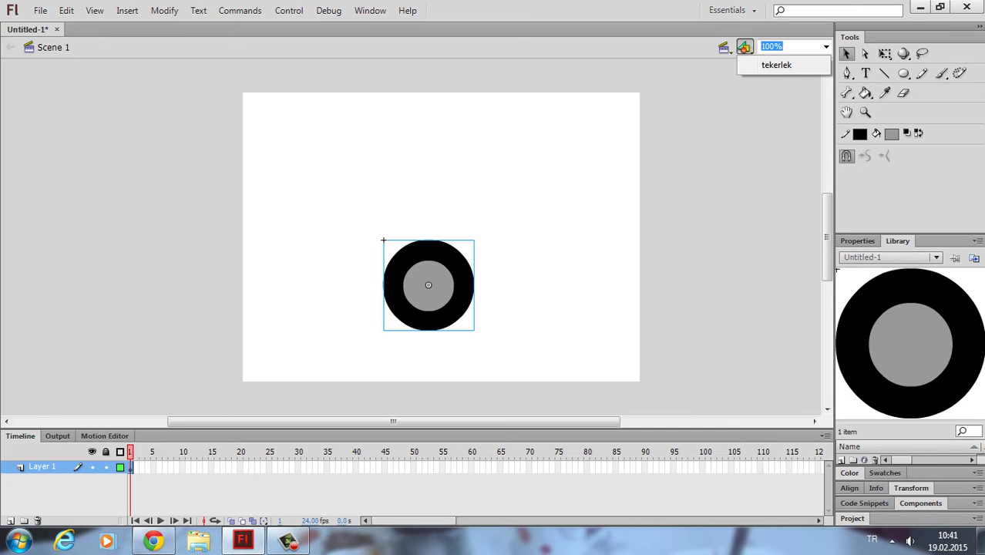
pyautogui.click(776, 65)
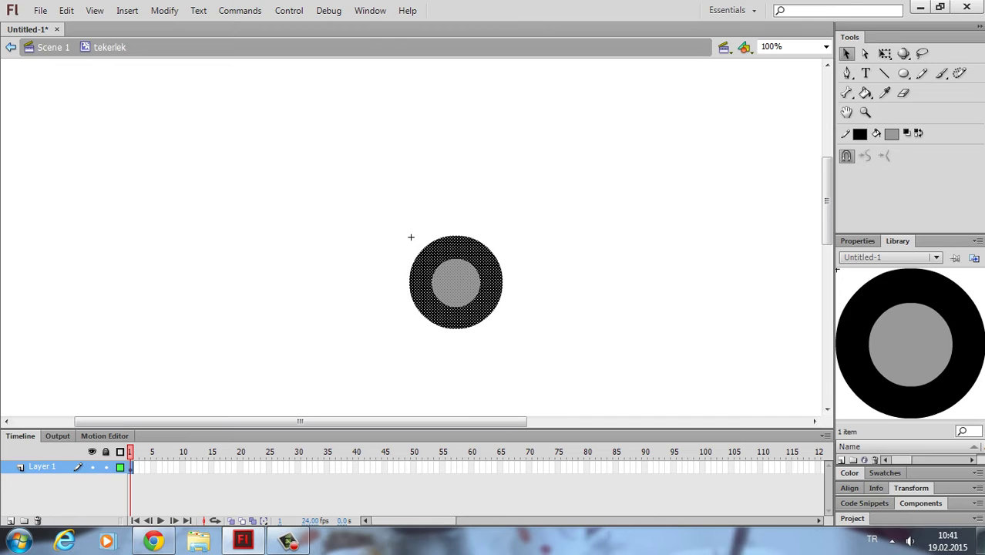
pyautogui.press('Escape')
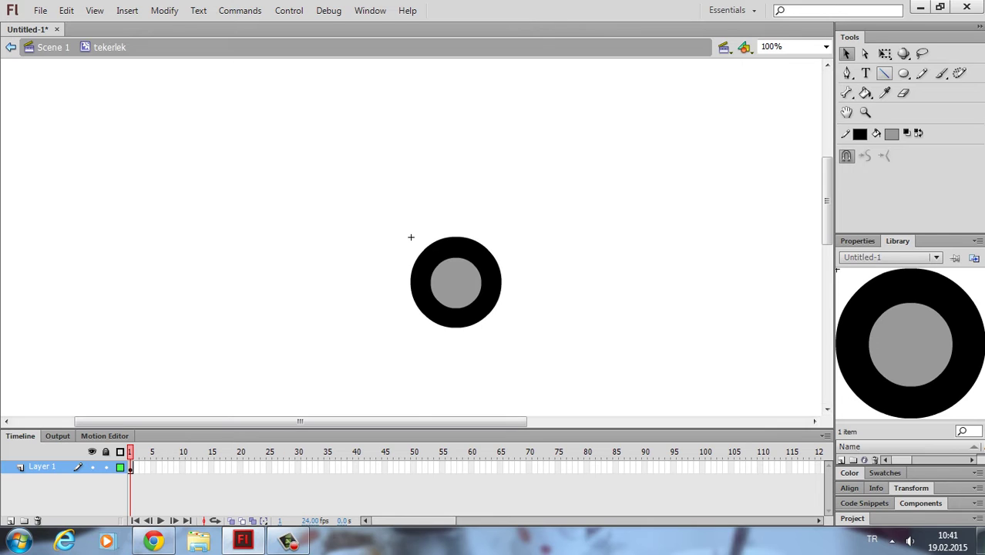
pyautogui.click(884, 73)
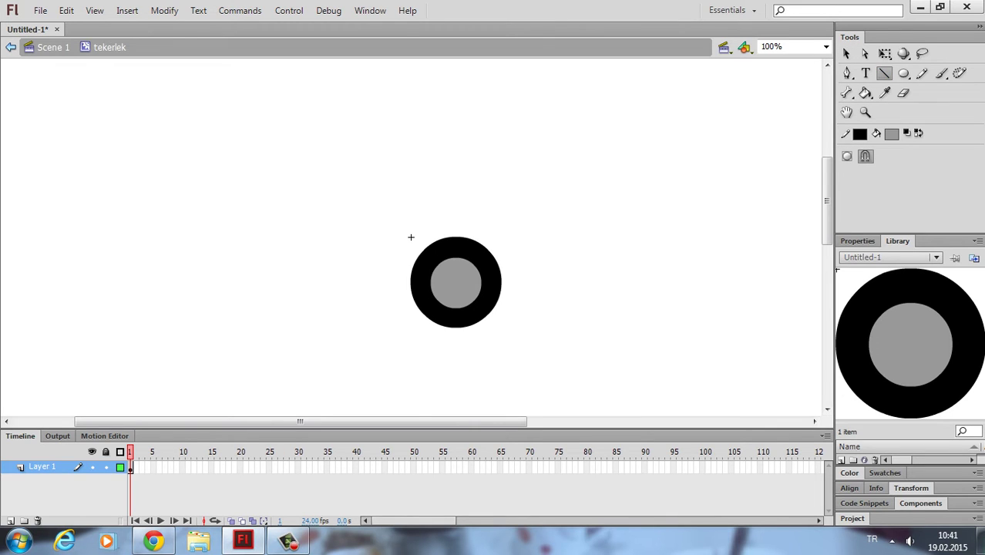
pyautogui.moveTo(456, 258)
pyautogui.mouseDown()
pyautogui.moveTo(457, 310)
pyautogui.moveTo(482, 285)
pyautogui.mouseUp()
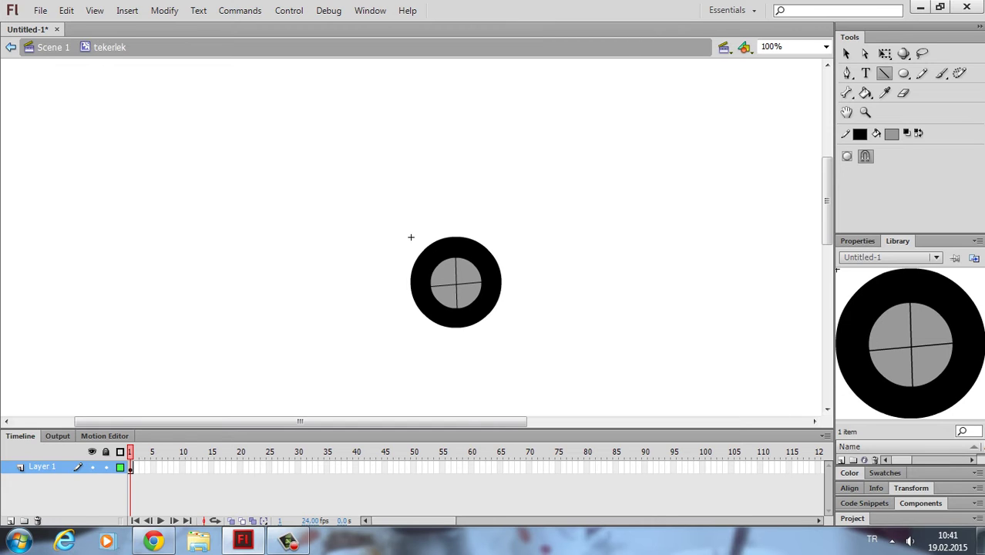
pyautogui.press('v')
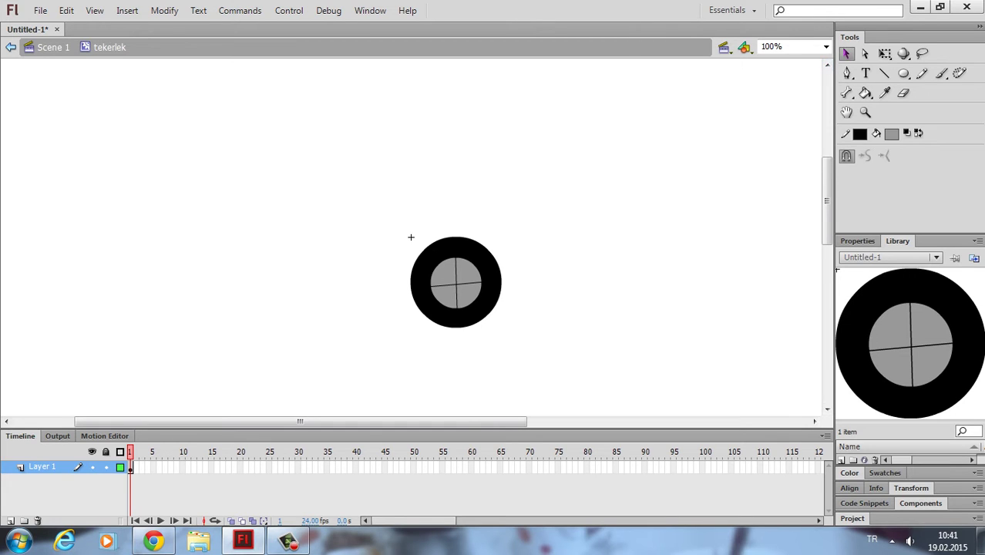
# Step: Fill the upper-right quarter of the wheel's inner circle with turquoise
pyautogui.click(892, 134)
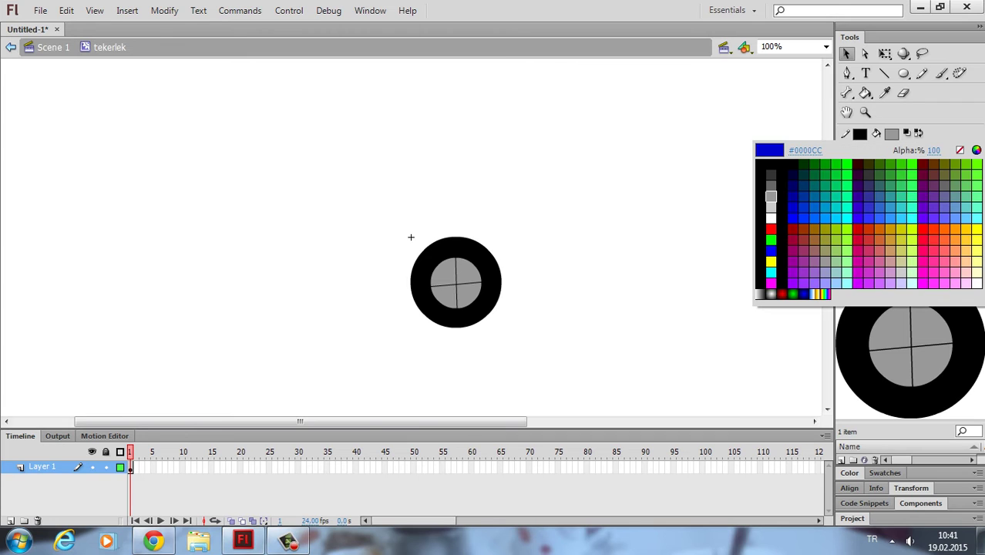
pyautogui.click(837, 207)
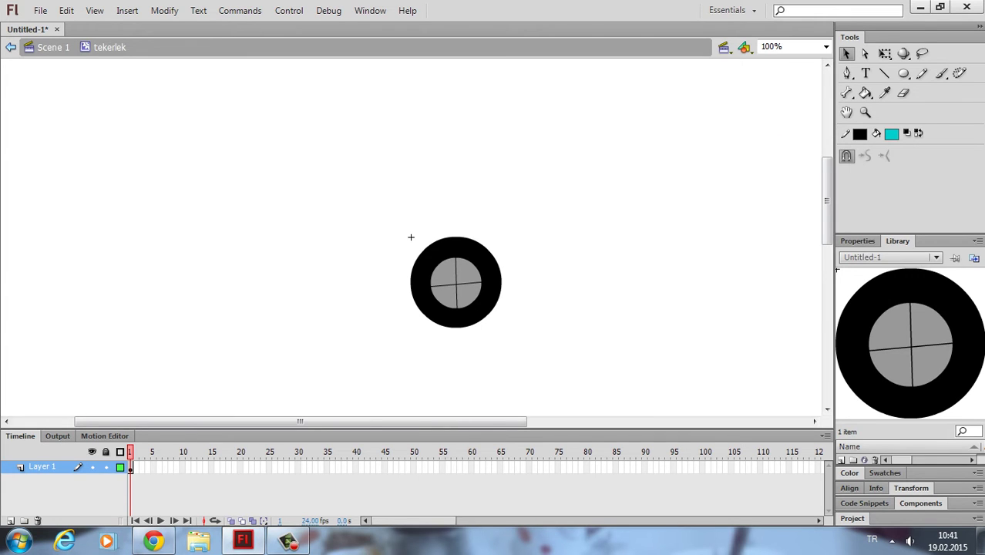
pyautogui.click(866, 93)
pyautogui.click(468, 272)
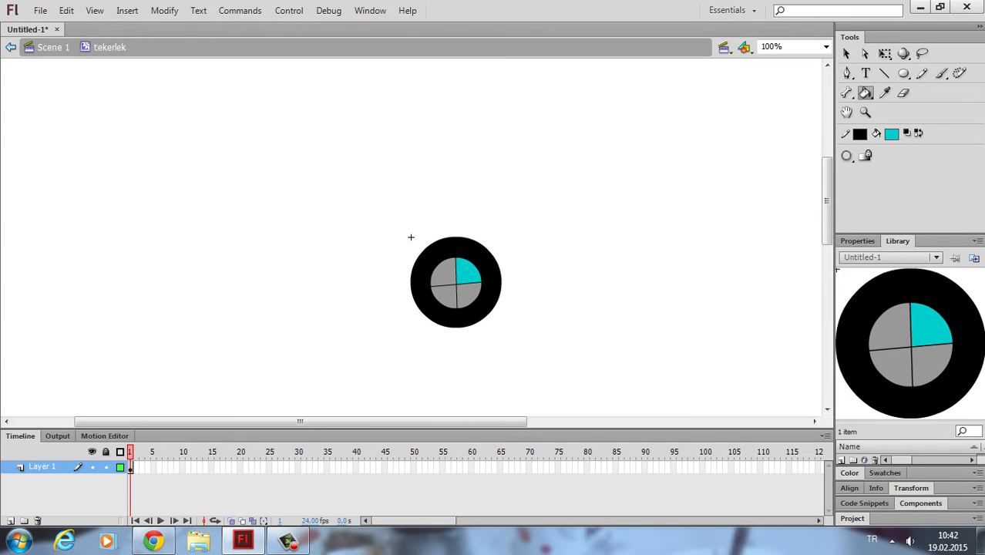
# Step: Fill the inner circle's lower-left quarter with bright cyan #33FFFF and its lower-right quarter with light blue
pyautogui.click(891, 134)
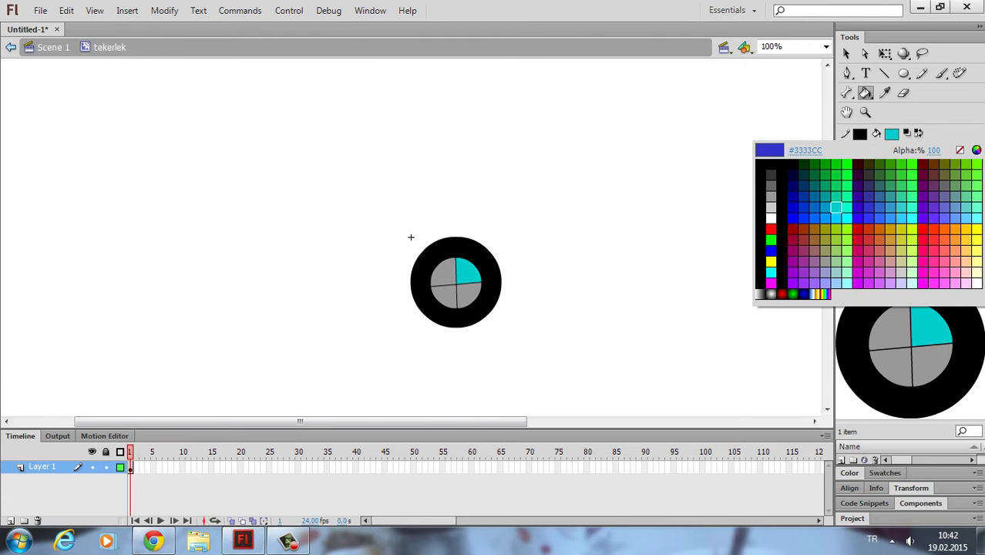
pyautogui.click(912, 218)
pyautogui.click(444, 296)
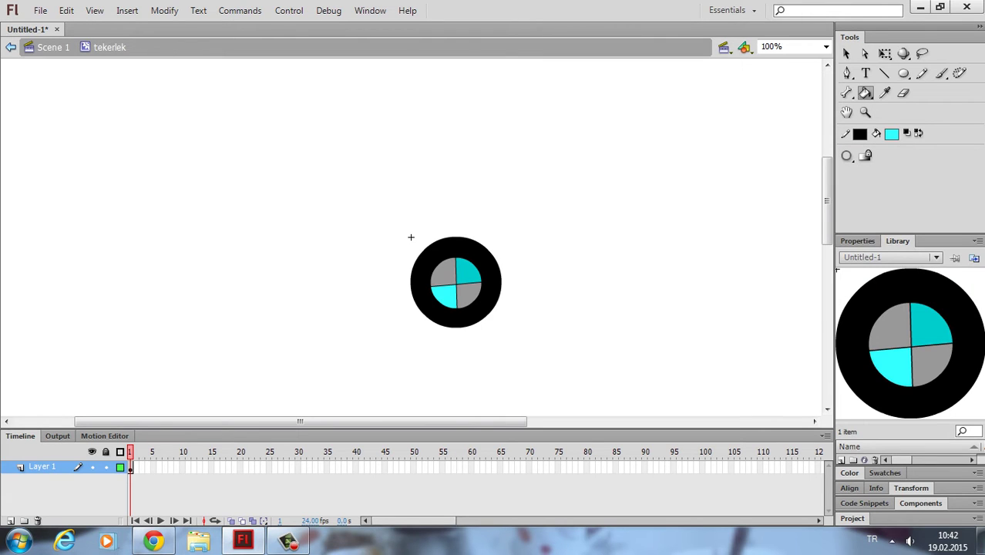
pyautogui.click(891, 134)
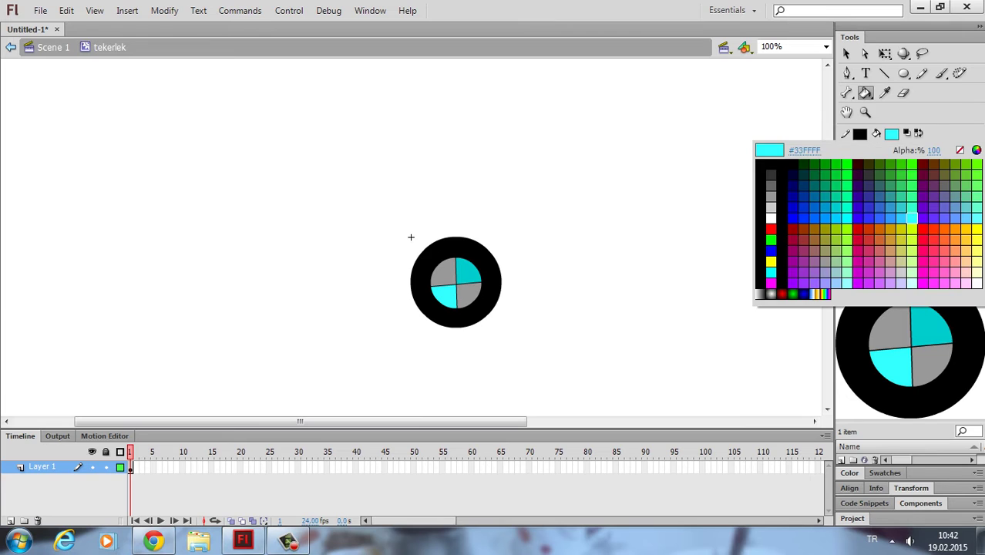
pyautogui.click(954, 217)
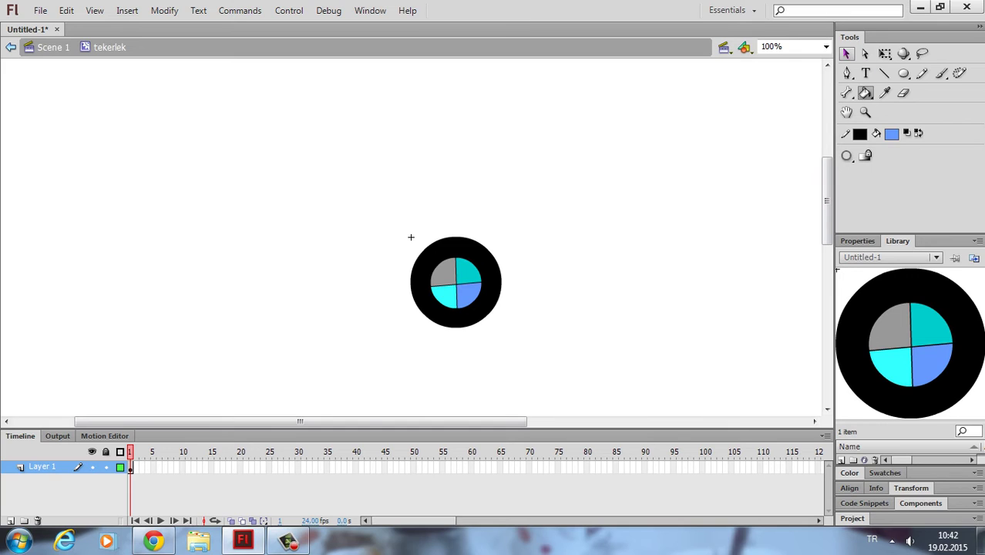
pyautogui.click(845, 53)
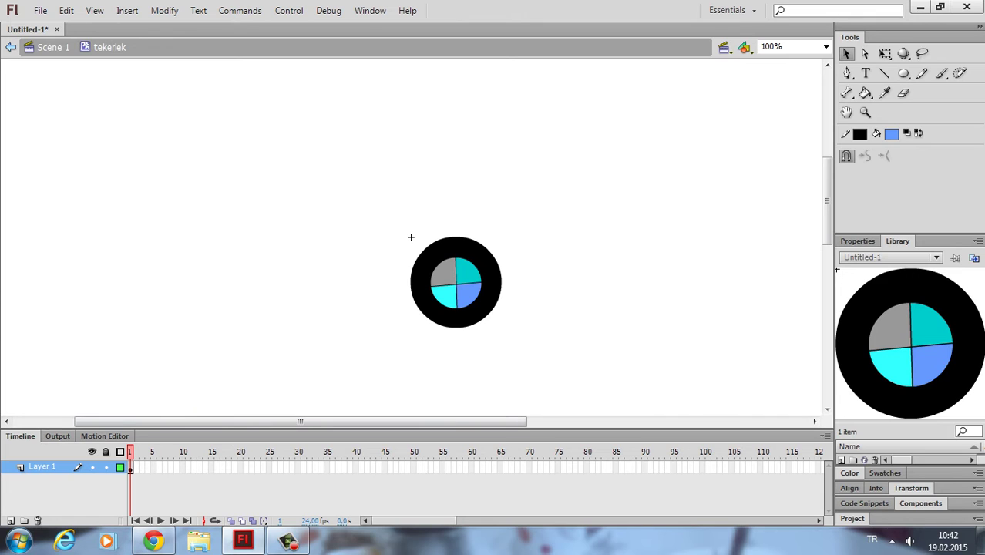
# Step: Insert a keyframe at frame 10 of the symbol's Layer 1 and rotate the wheel clockwise there with Free Transform
pyautogui.click(187, 466)
pyautogui.click(182, 467)
pyautogui.rightClick(181, 467)
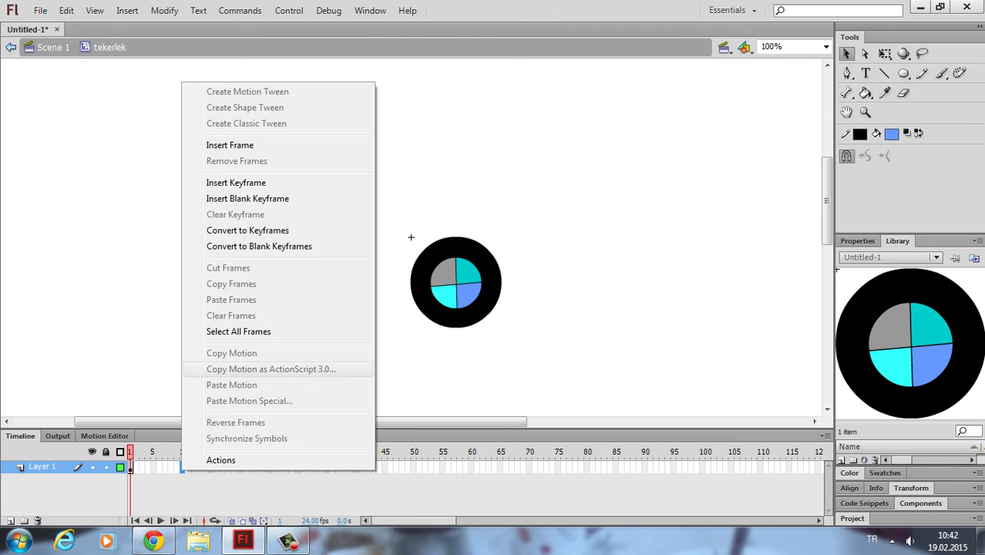
pyautogui.click(236, 183)
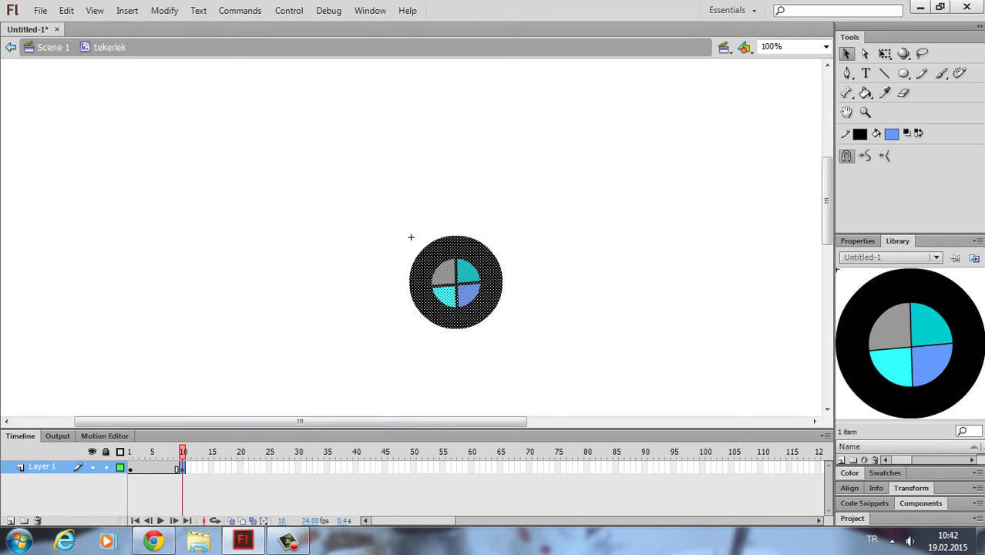
pyautogui.press('q')
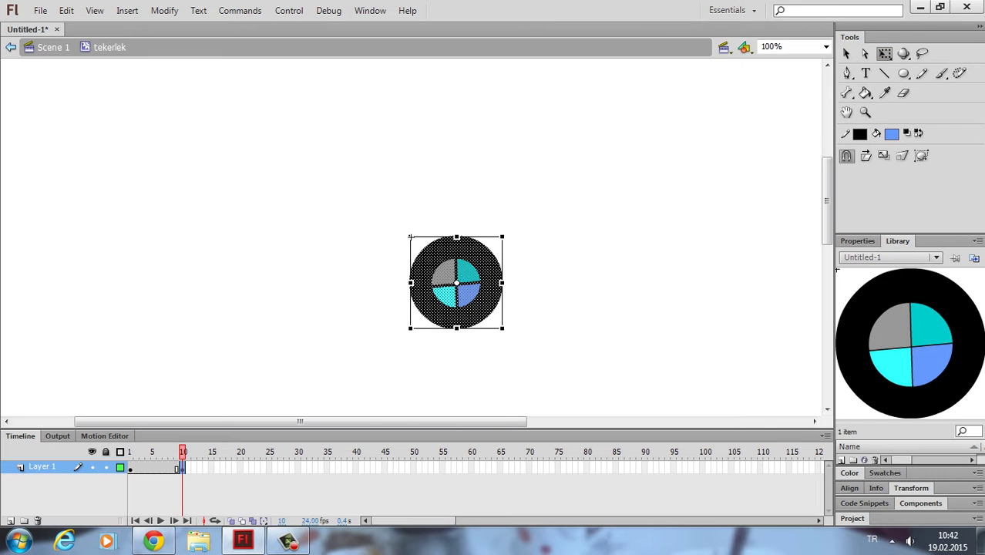
pyautogui.moveTo(502, 236); pyautogui.dragTo(521, 299)
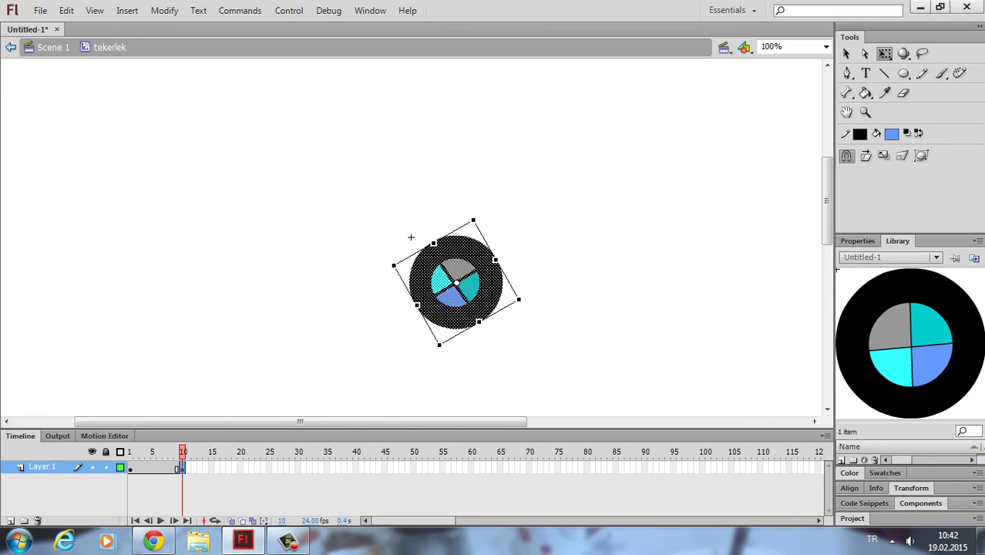
# Step: Insert a keyframe at frame 20 of Layer 1 and rotate the wheel clockwise until its grey quarter faces right
pyautogui.click(411, 238)
pyautogui.press('F6')
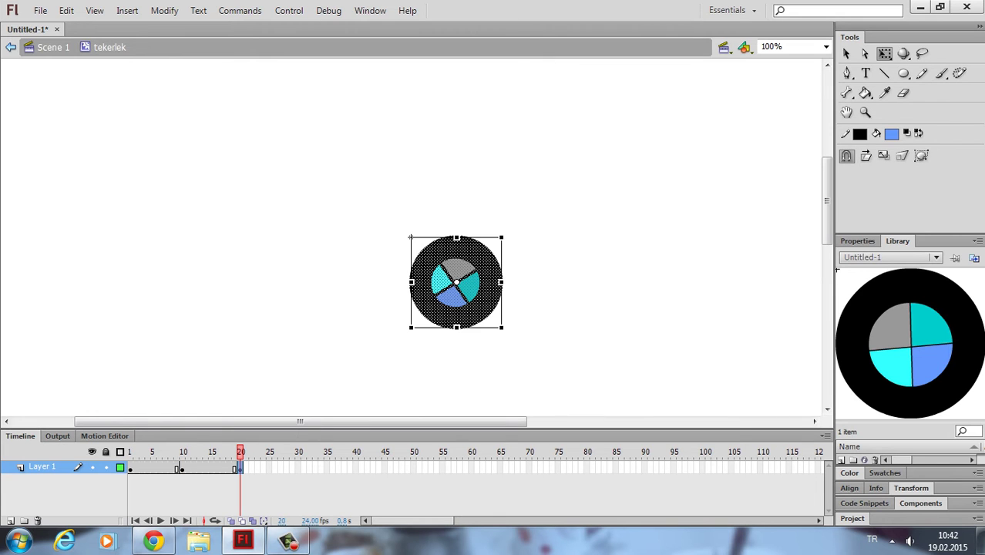
pyautogui.moveTo(411, 237); pyautogui.dragTo(489, 316)
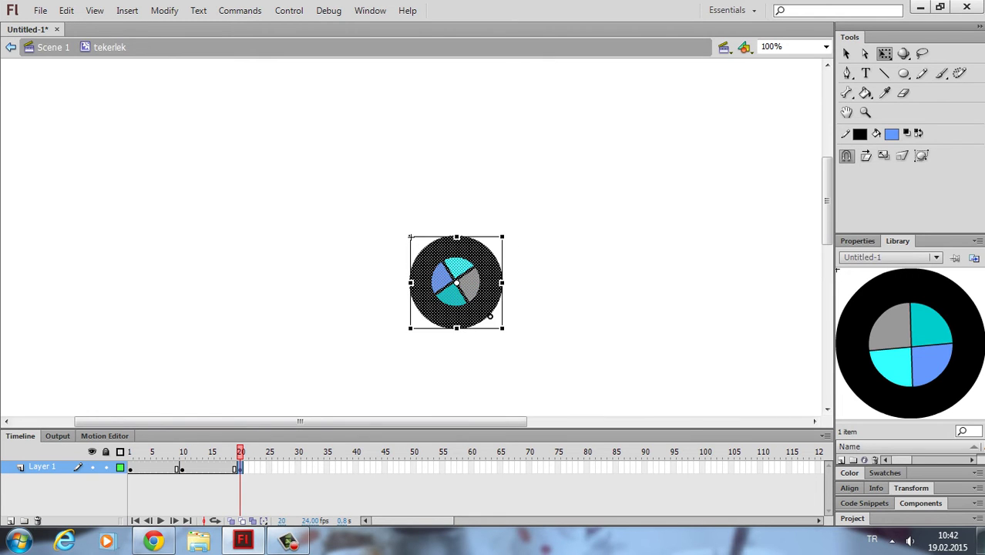
# Step: Insert a keyframe at frame 30 and rotate the wheel clockwise until its grey quarter faces down
pyautogui.click(411, 238)
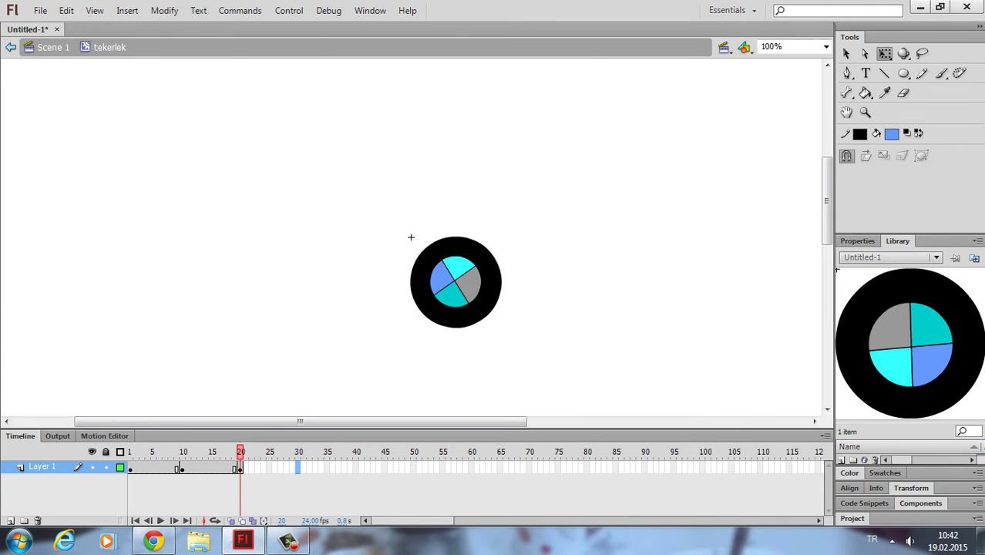
pyautogui.press('F6')
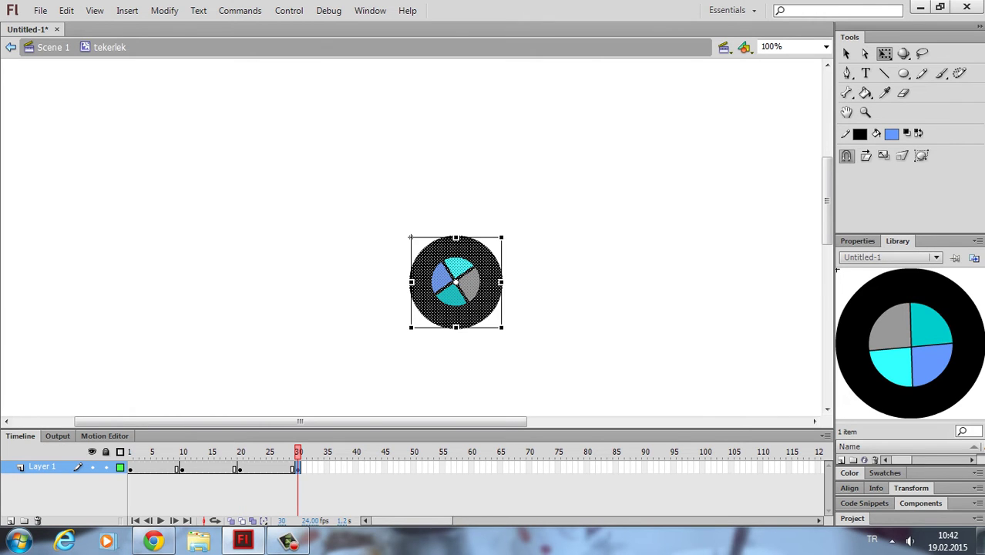
pyautogui.moveTo(505, 330)
pyautogui.mouseDown()
pyautogui.moveTo(499, 337)
pyautogui.moveTo(521, 284)
pyautogui.moveTo(511, 314)
pyautogui.mouseUp()
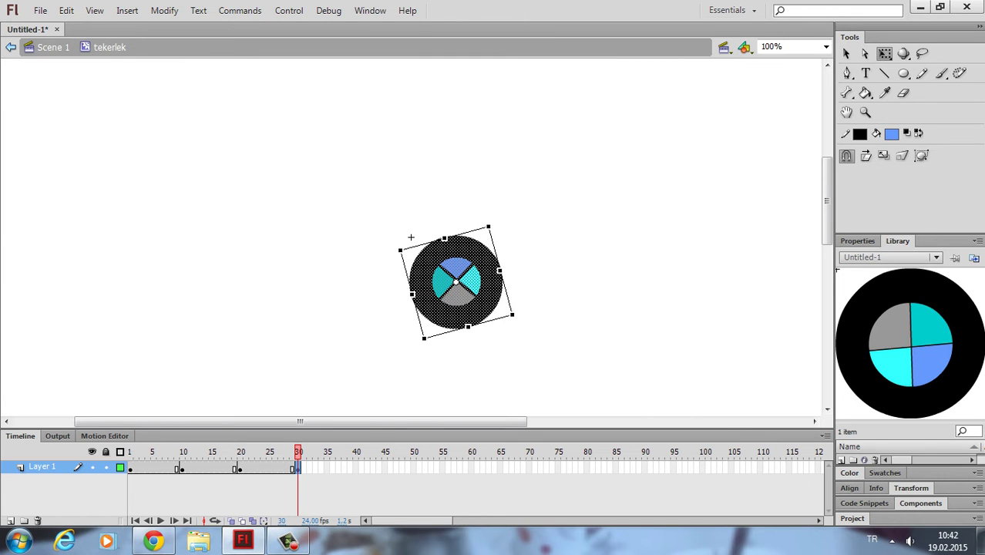
# Step: Insert a keyframe at frame 40 and rotate the wheel clockwise until its grey quarter faces left
pyautogui.click(355, 467)
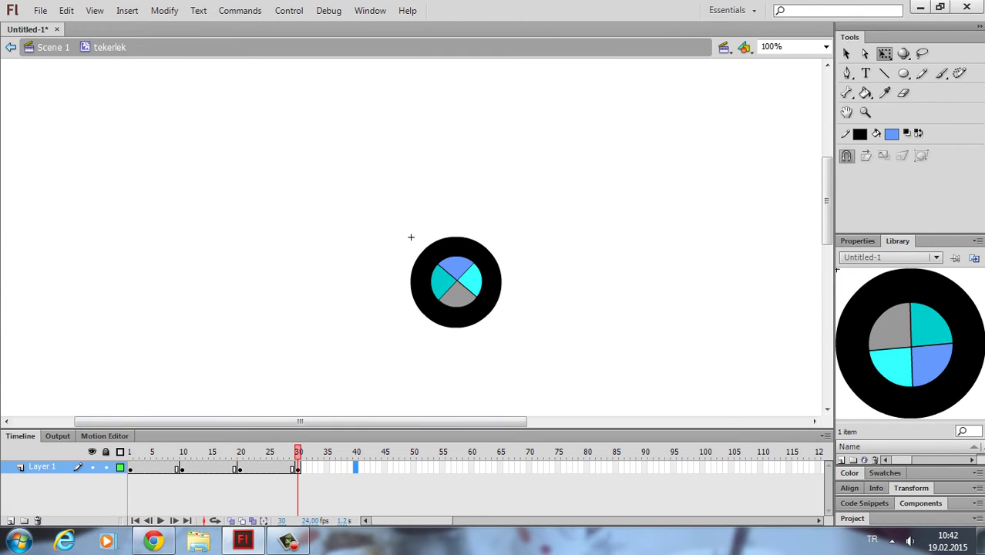
pyautogui.press('F6')
pyautogui.moveTo(504, 234); pyautogui.dragTo(492, 317)
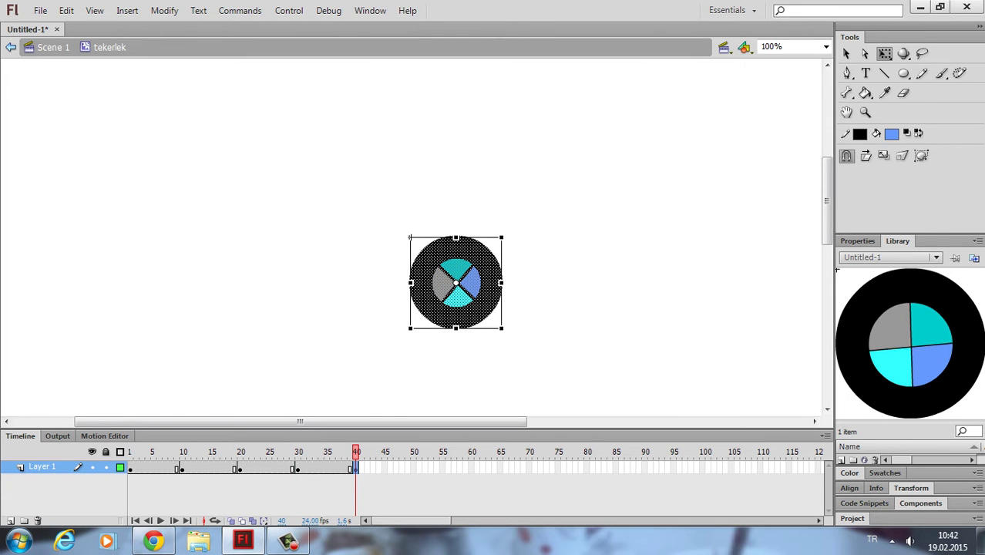
pyautogui.click(409, 235)
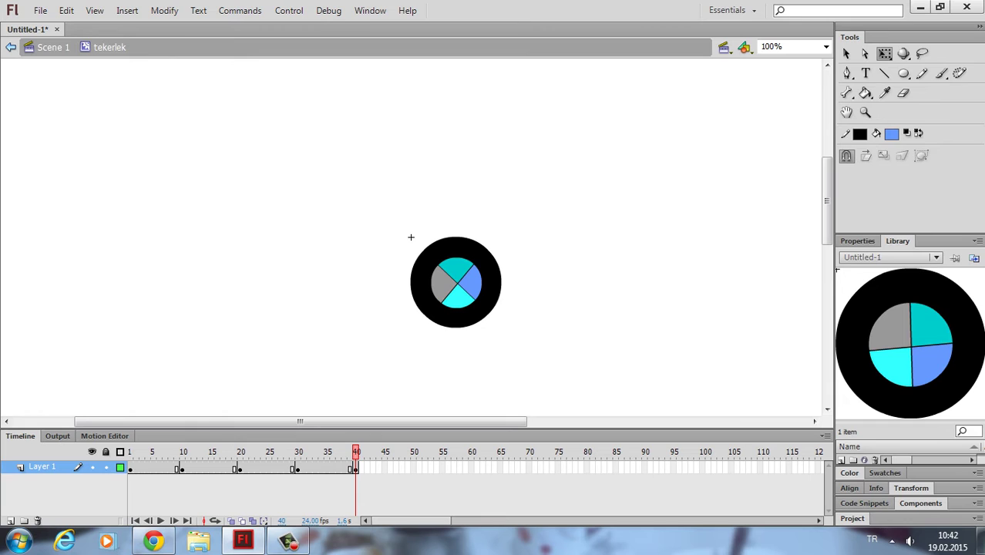
pyautogui.click(130, 468)
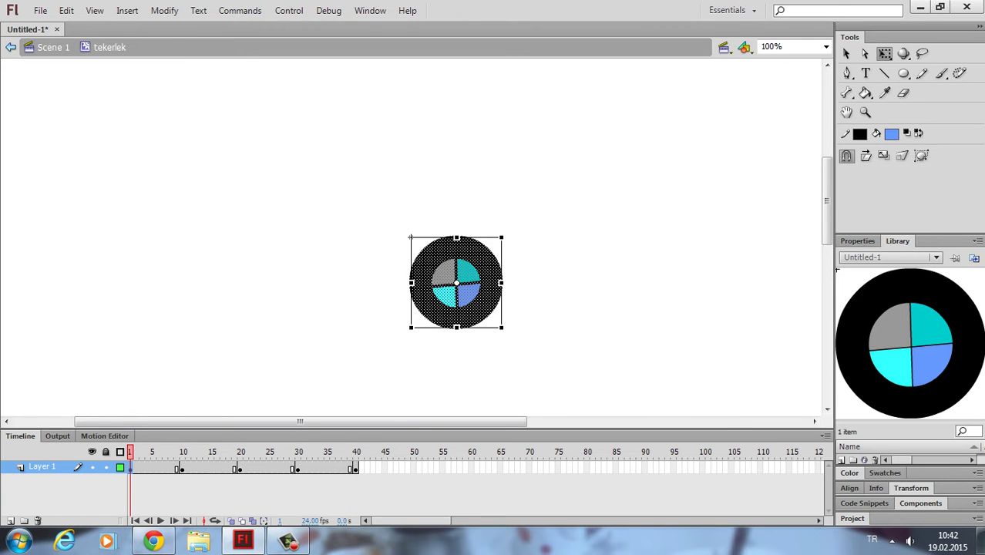
pyautogui.click(413, 467)
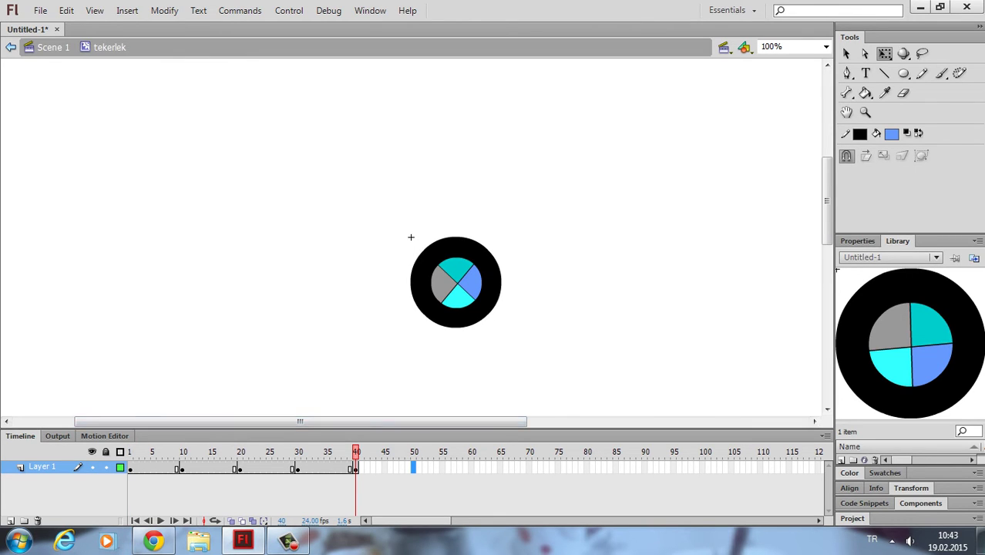
pyautogui.click(884, 53)
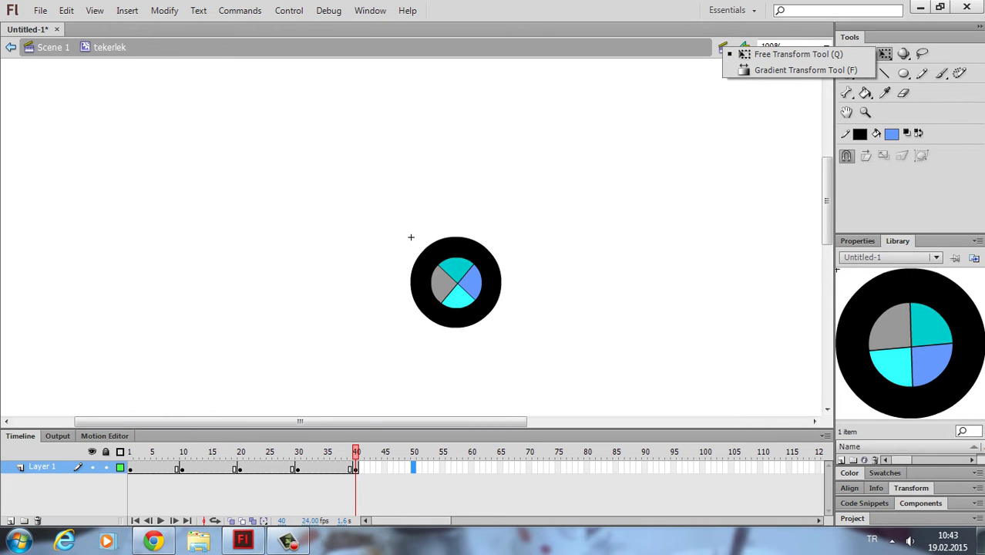
pyautogui.click(798, 54)
pyautogui.click(456, 271)
pyautogui.click(394, 225)
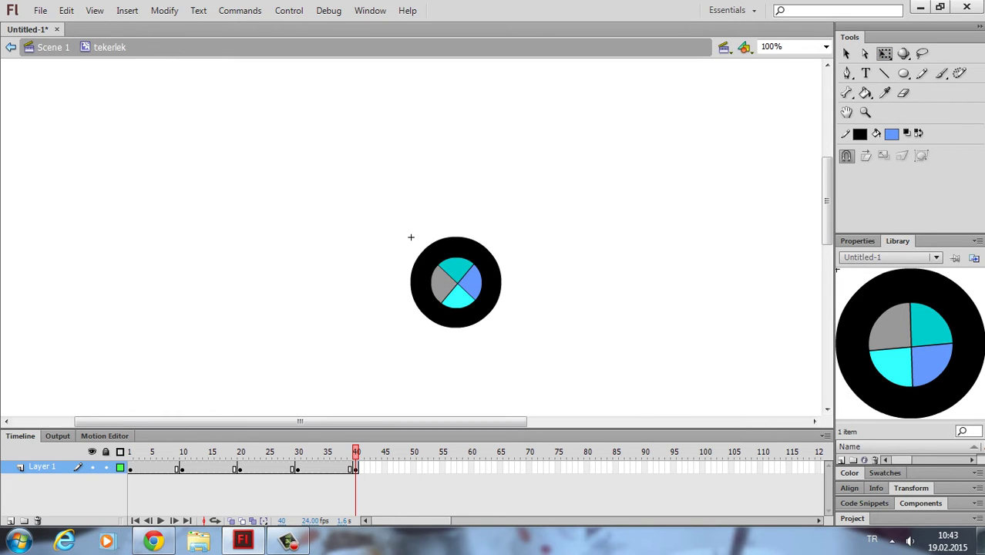
pyautogui.moveTo(386, 240); pyautogui.dragTo(578, 343)
pyautogui.click(578, 343)
pyautogui.click(355, 467)
pyautogui.hotkey('ctrl', 'shift', 'a')
# Step: Insert a keyframe at frame 49 and rotate the wheel clockwise to match its orientation in frame 1
pyautogui.click(407, 467)
pyautogui.press('F6')
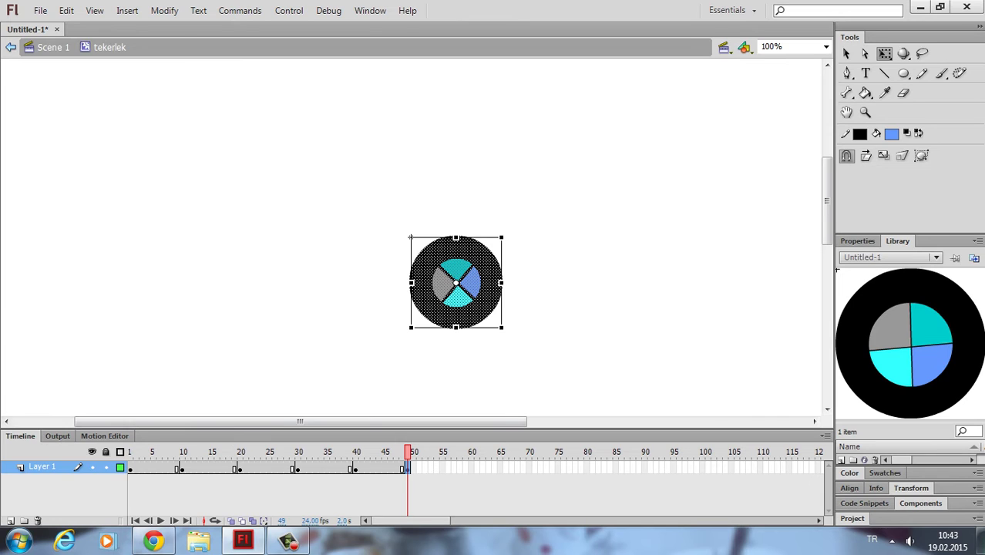
pyautogui.moveTo(503, 236); pyautogui.dragTo(520, 283)
pyautogui.click(410, 238)
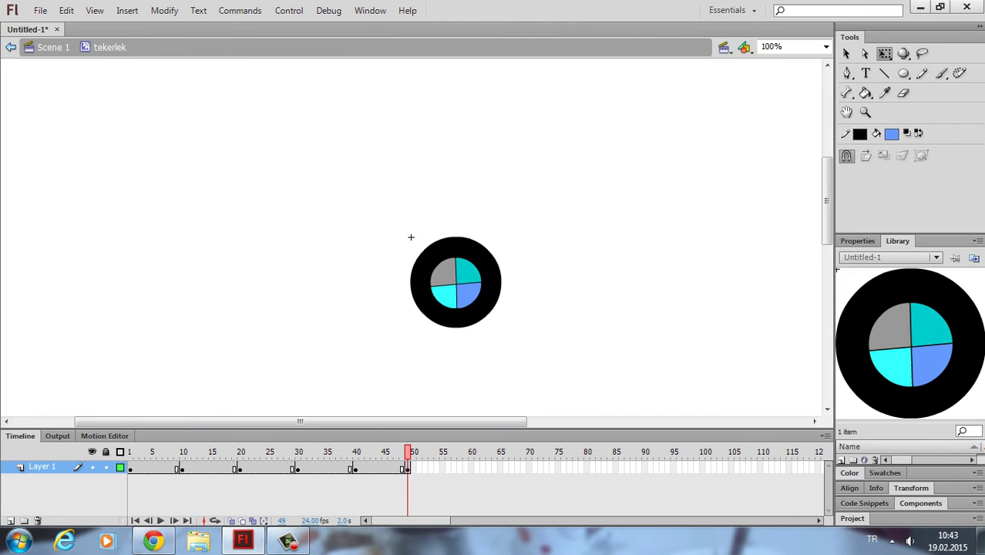
# Step: Create classic tweens in all five spans between the keyframes at frames 1, 10, 20, 30, 40 and 49, and play the animation
pyautogui.rightClick(165, 467)
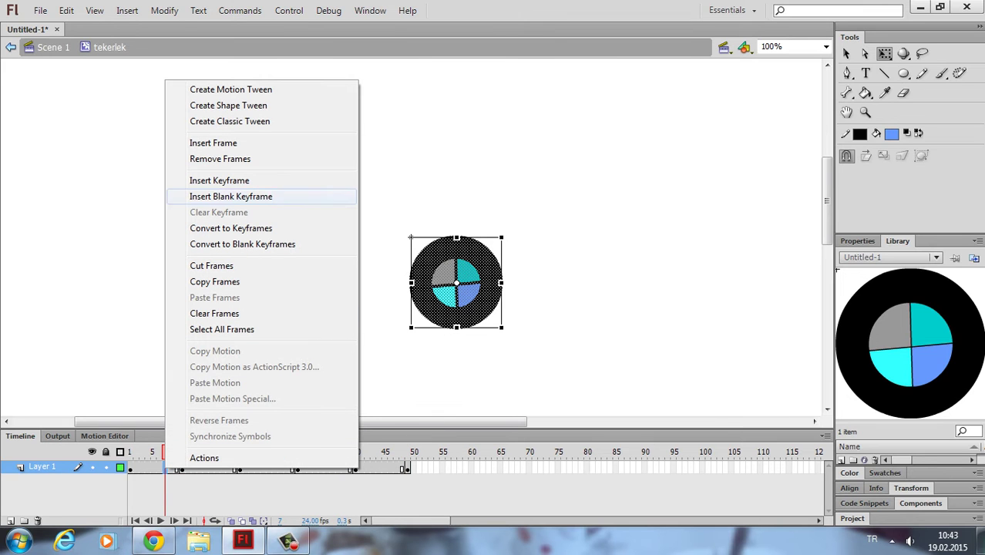
pyautogui.click(229, 121)
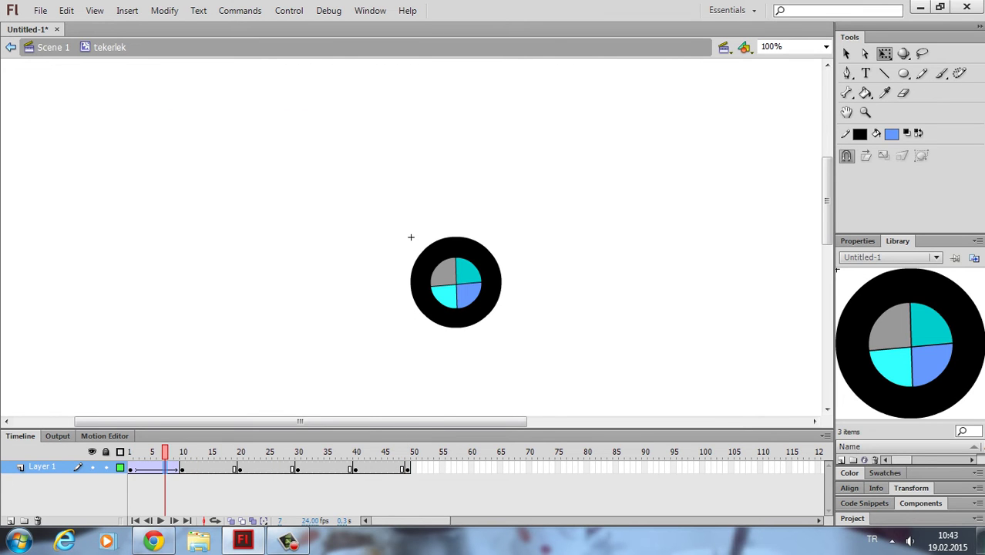
pyautogui.rightClick(216, 468)
pyautogui.click(231, 120)
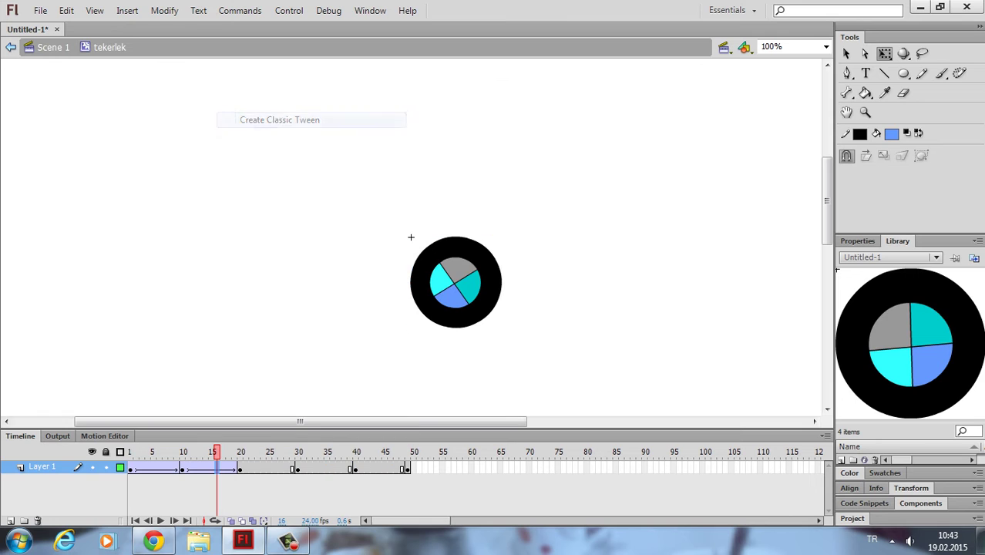
pyautogui.rightClick(275, 468)
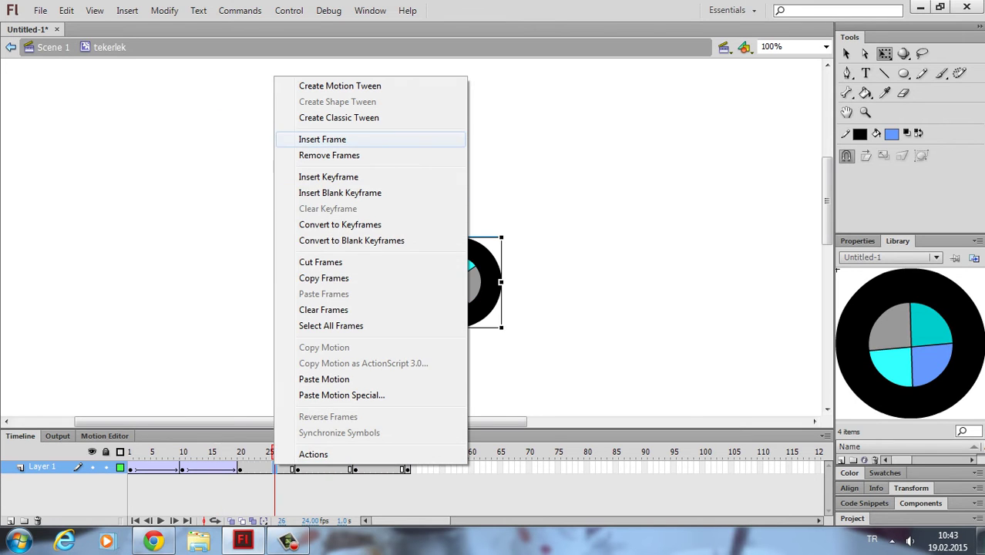
pyautogui.click(340, 117)
pyautogui.rightClick(322, 468)
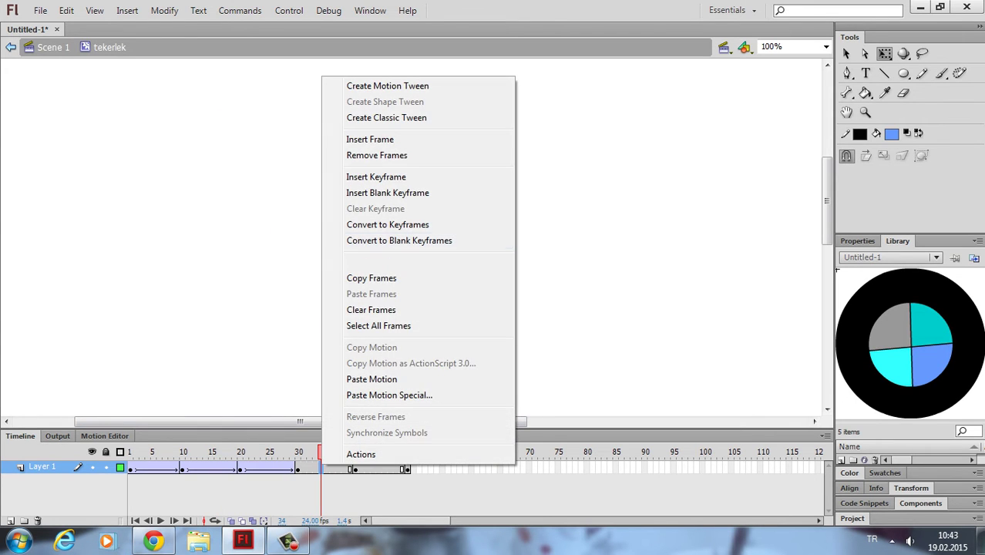
pyautogui.click(385, 117)
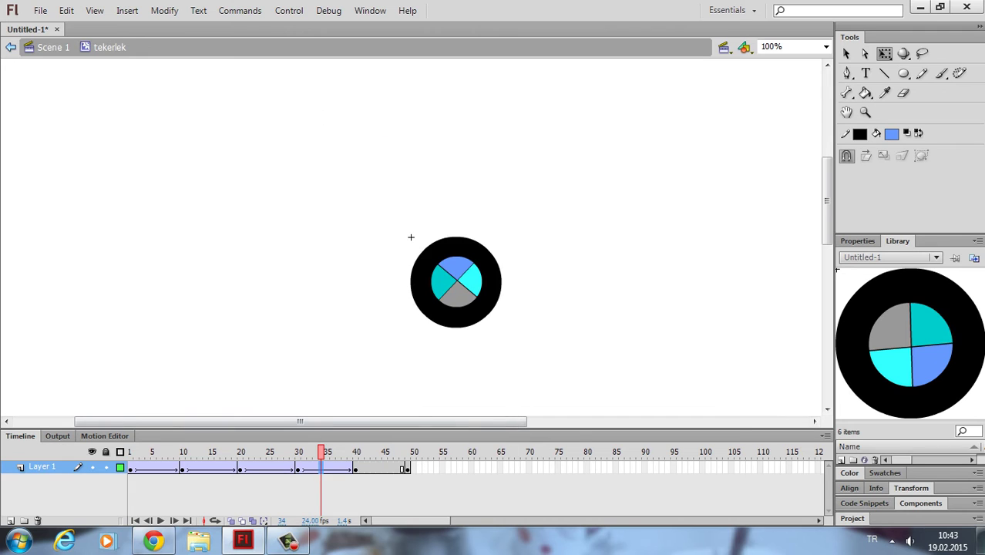
pyautogui.rightClick(386, 468)
pyautogui.click(428, 123)
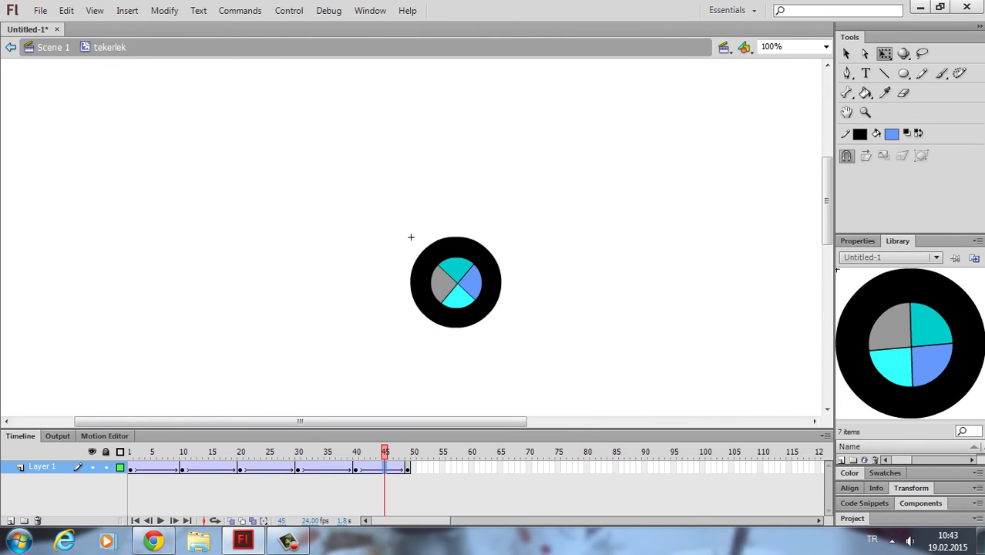
pyautogui.press('Return')
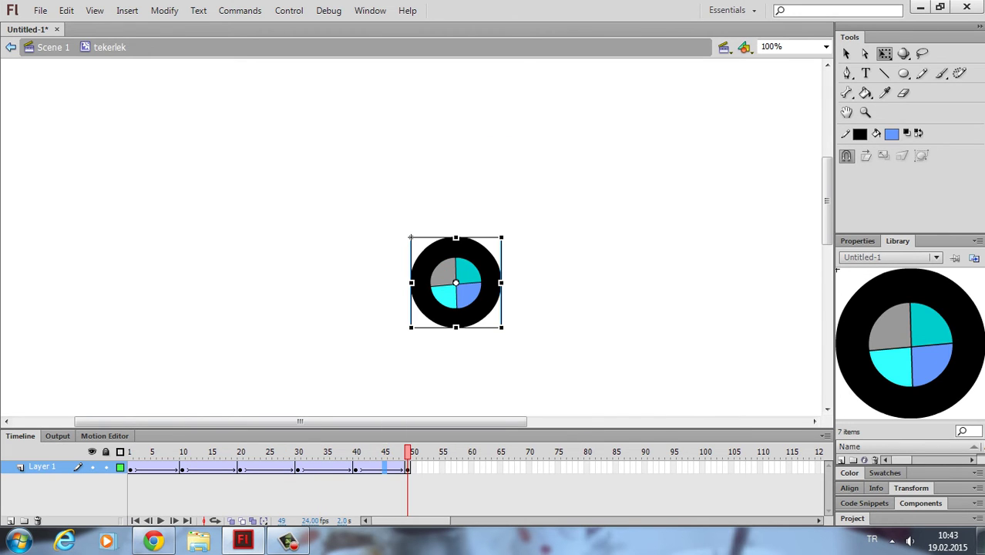
pyautogui.press('Return')
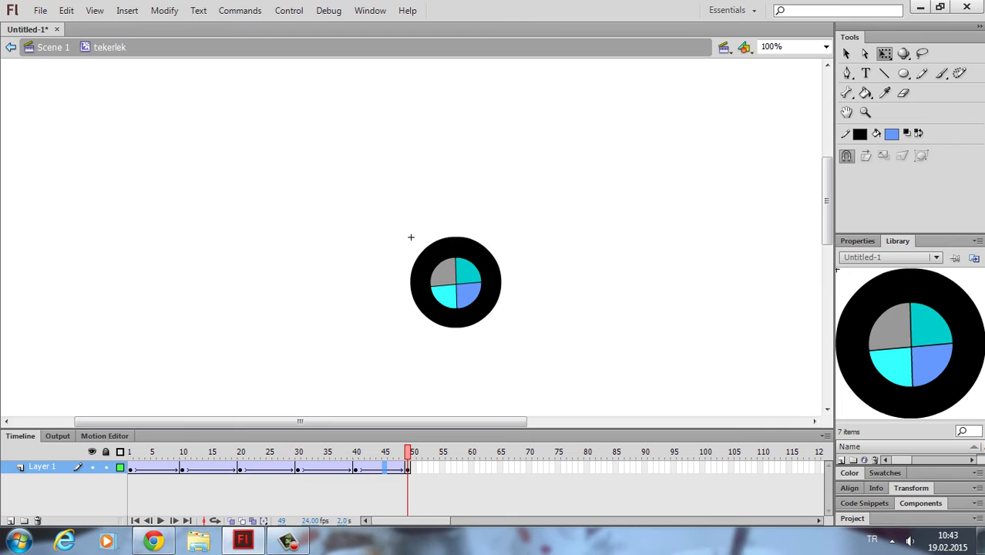
# Step: Return to Scene 1 and replace the wheel on the stage with six instances of the tekerlek symbol from the library
pyautogui.doubleClick(411, 238)
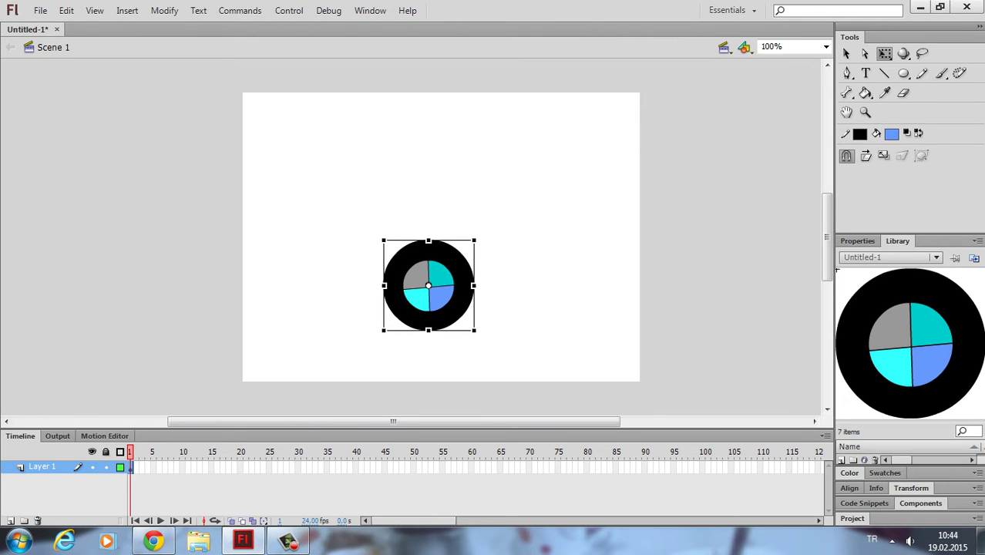
pyautogui.press('Delete')
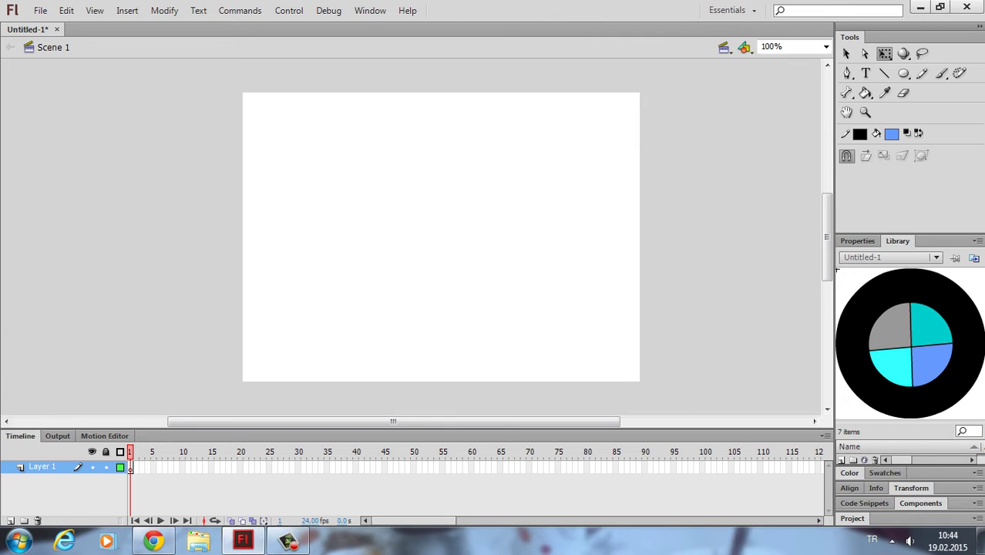
pyautogui.moveTo(909, 343); pyautogui.dragTo(392, 289)
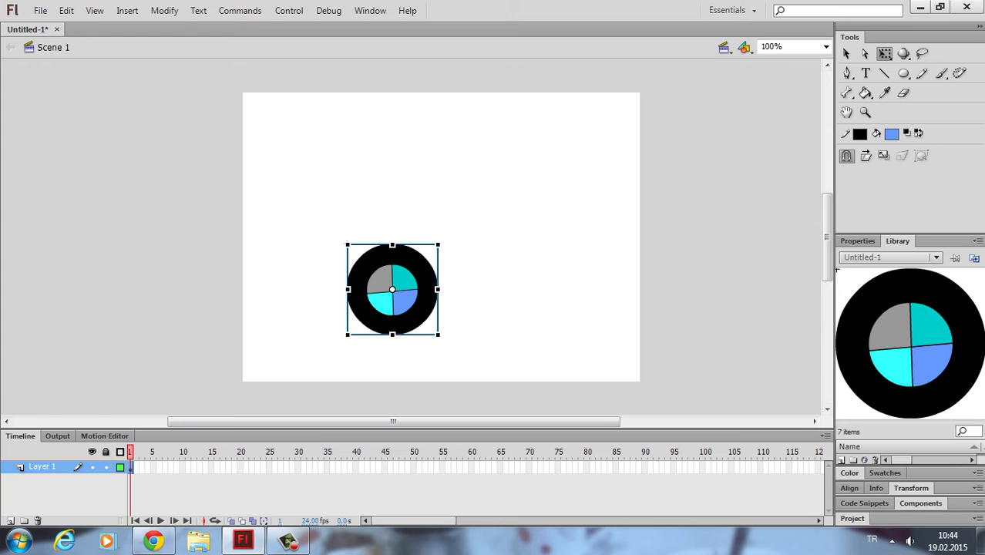
pyautogui.moveTo(909, 343); pyautogui.dragTo(308, 170)
pyautogui.moveTo(909, 342); pyautogui.dragTo(604, 179)
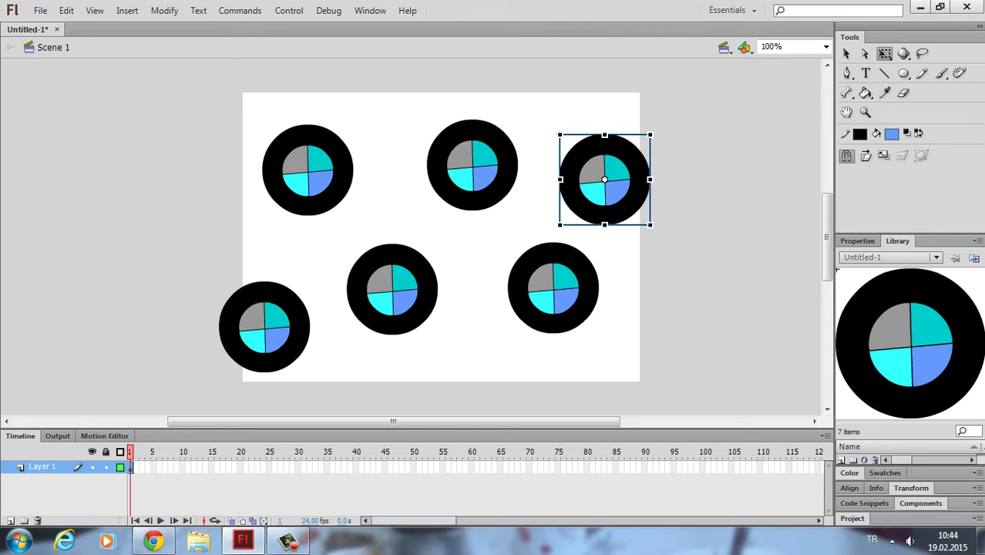
# Step: Test the movie to watch the wheel instances spin, close the preview and clear the selection
pyautogui.hotkey('ctrl', 'Return')
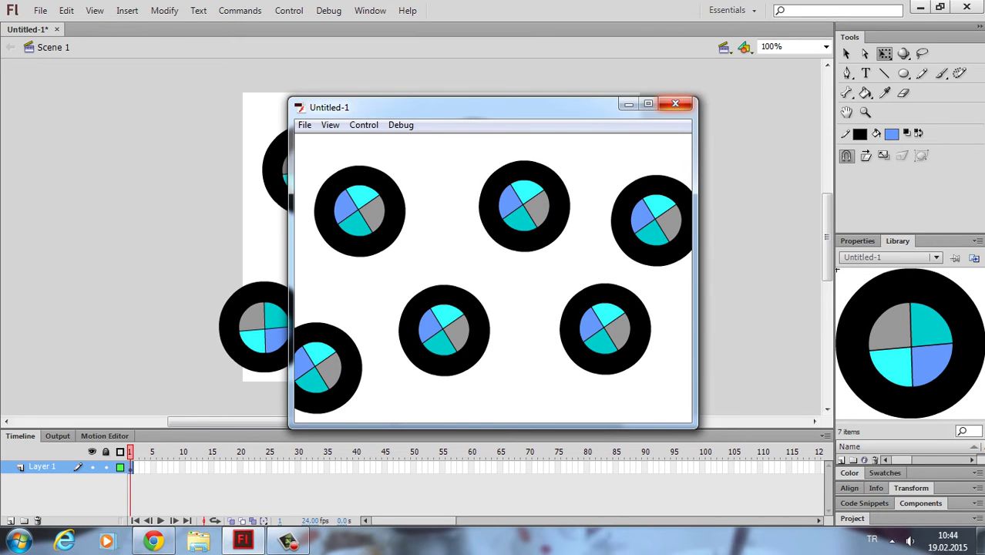
pyautogui.click(675, 103)
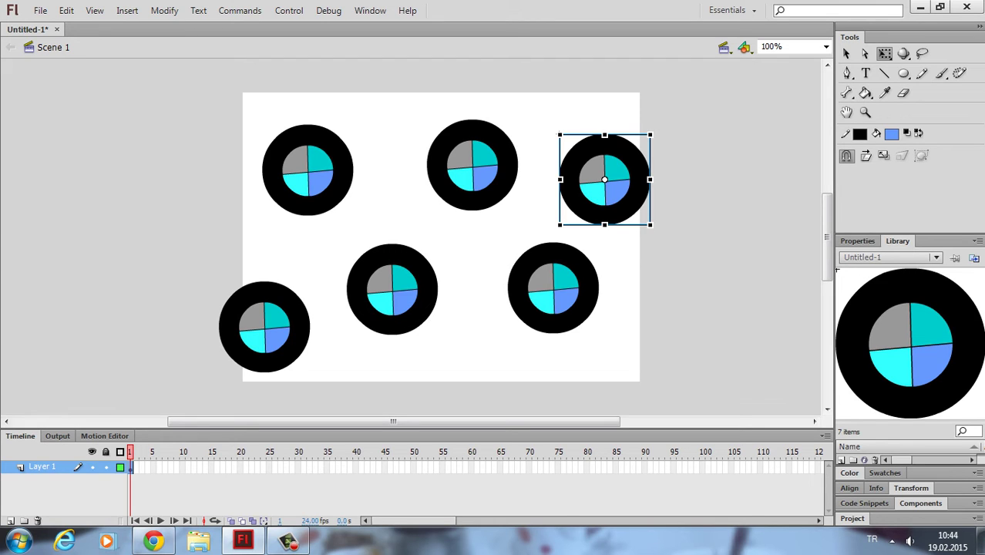
pyautogui.press('Escape')
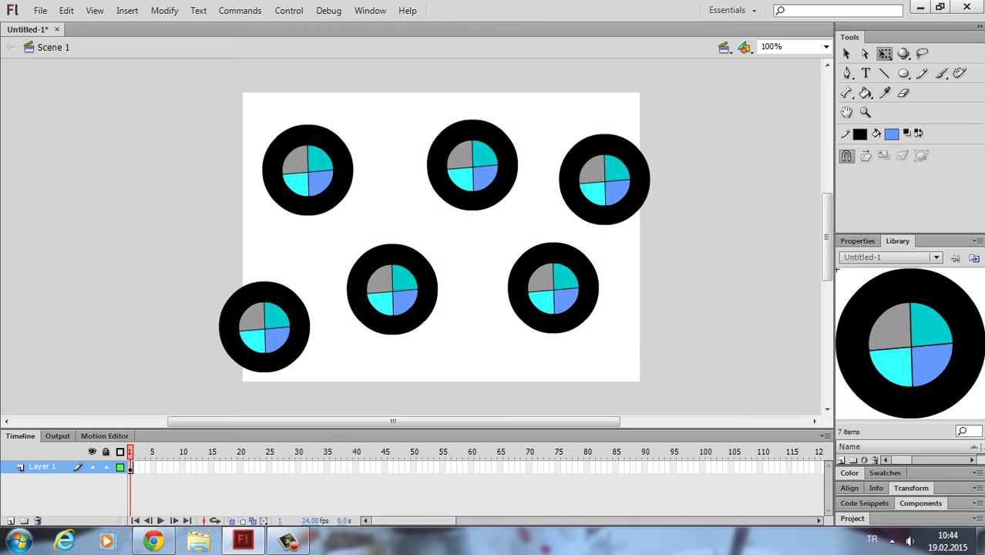
# Step: Delete every wheel except the lower-left one and move that remaining wheel fully onto the stage's lower-left area
pyautogui.moveTo(242, 117); pyautogui.dragTo(666, 337)
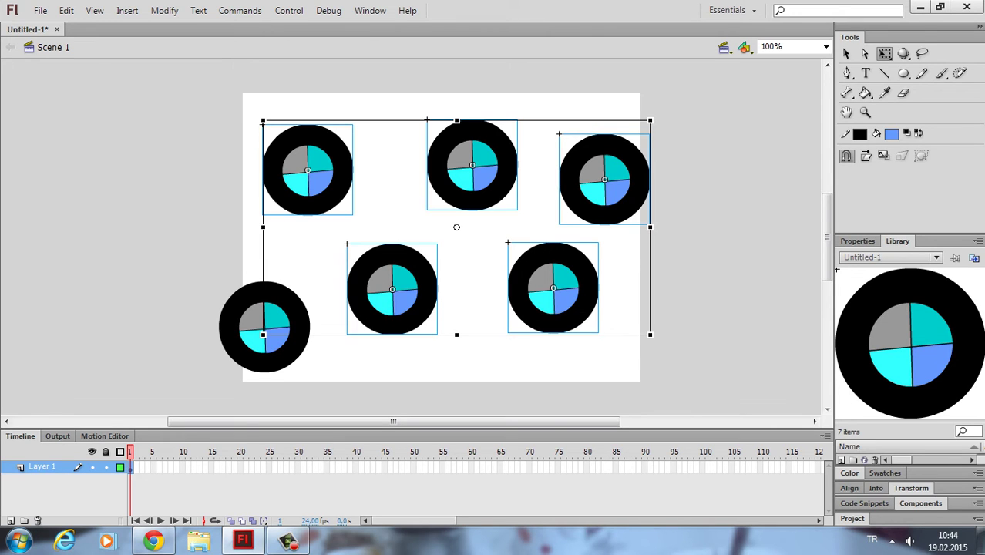
pyautogui.press('Delete')
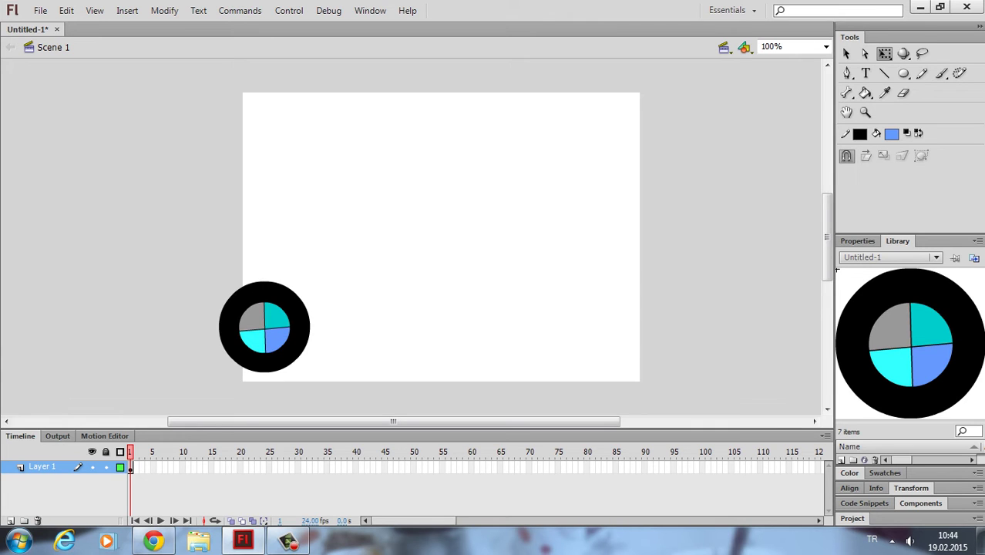
pyautogui.moveTo(265, 327); pyautogui.dragTo(319, 303)
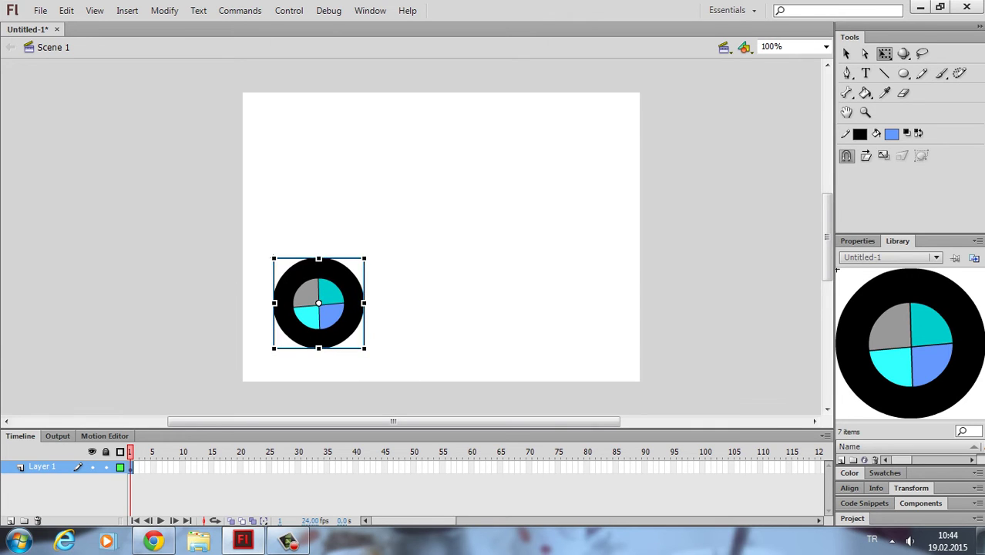
pyautogui.hotkey('ctrl', 'shift', 'a')
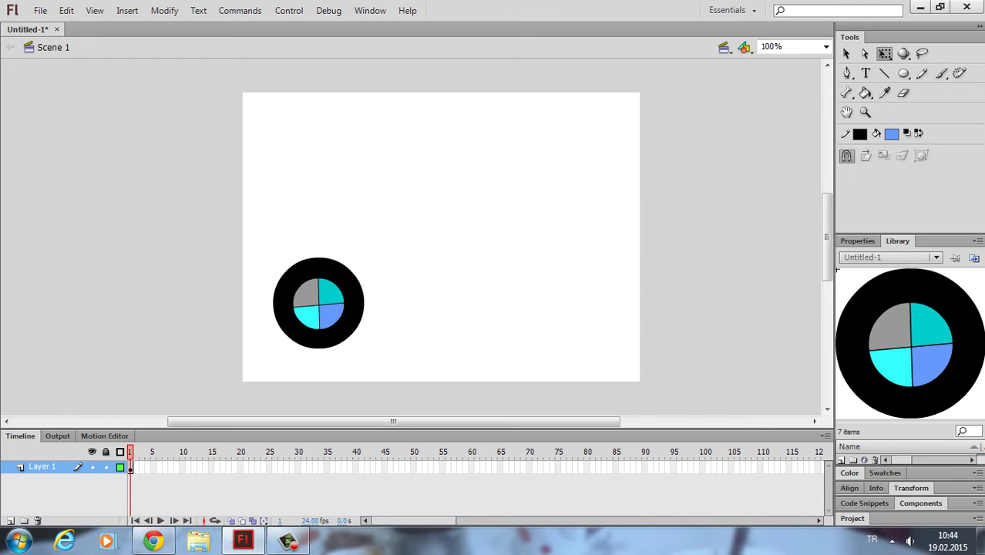
# Step: Set the stage magnification to 150%
pyautogui.click(772, 46)
pyautogui.write('150')
pyautogui.press('Return')
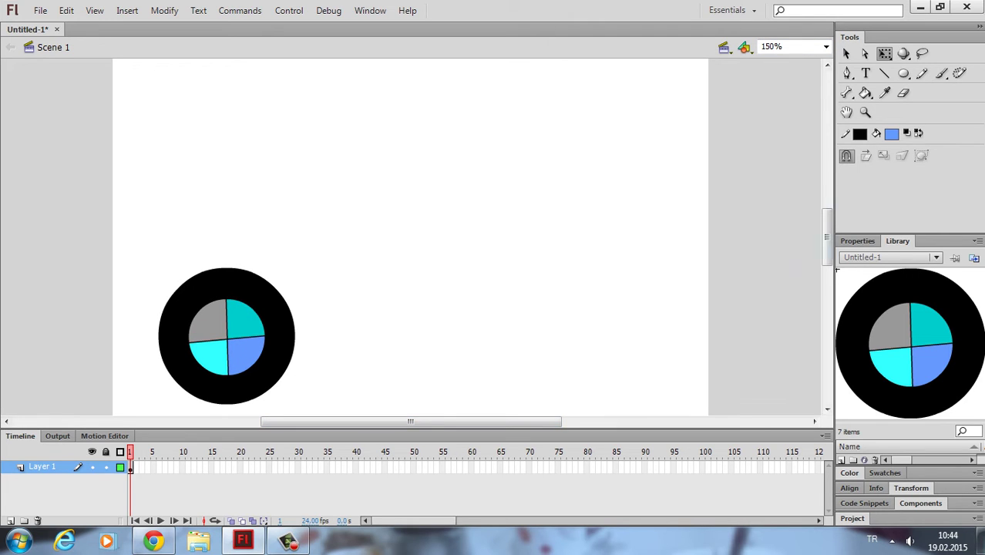
# Step: Scale the wheel on the stage down proportionally to about half its size with Free Transform, and deselect it
pyautogui.scroll(-1, 410, 236)
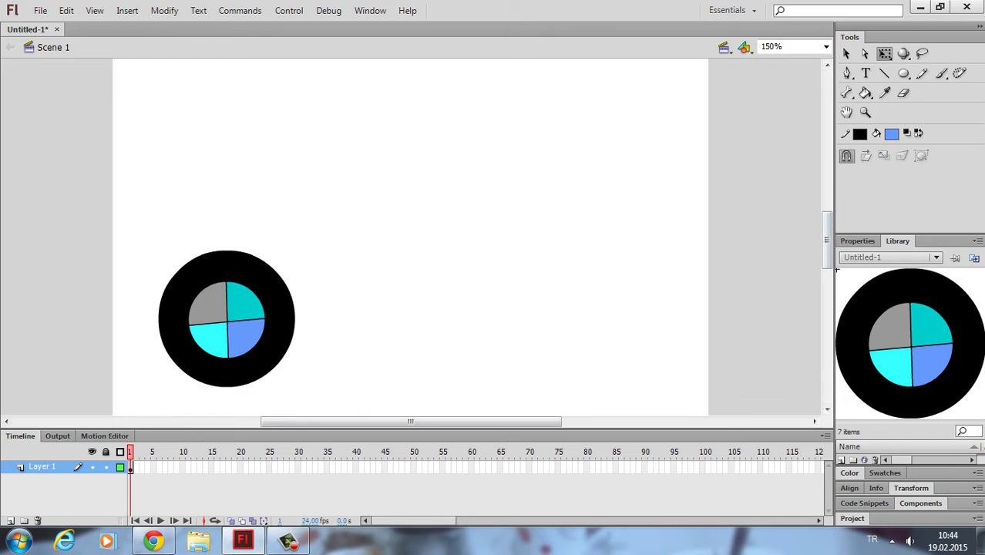
pyautogui.moveTo(152, 249); pyautogui.dragTo(365, 415)
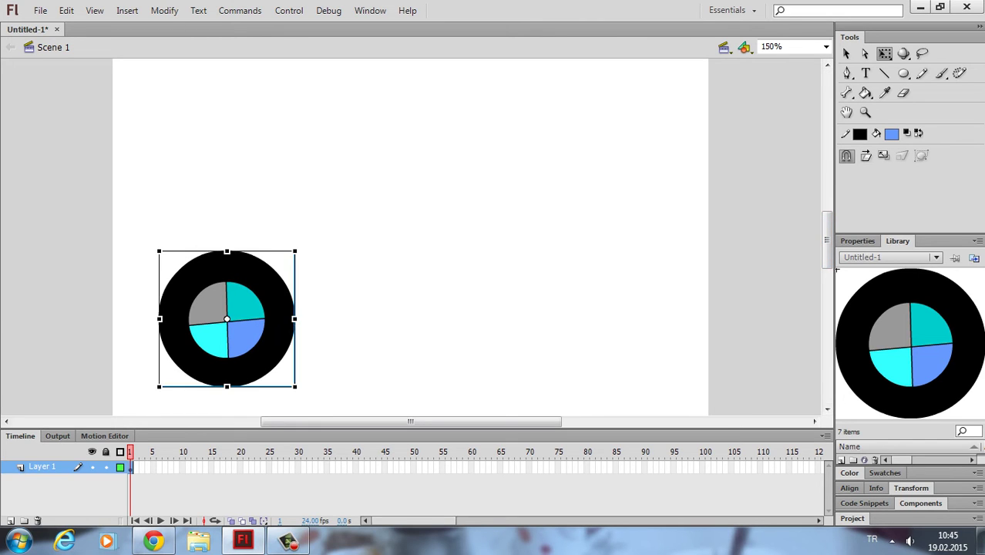
pyautogui.click(883, 53)
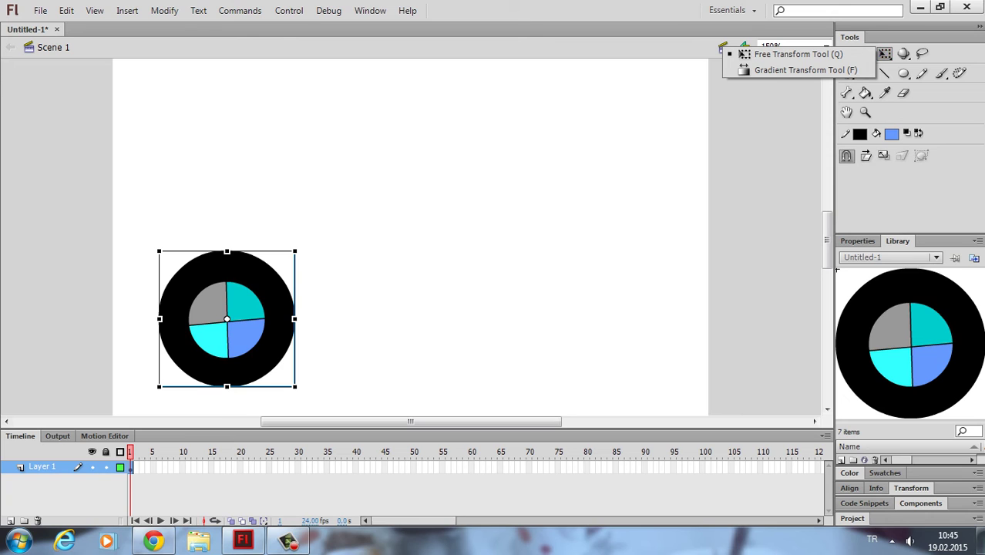
pyautogui.click(798, 54)
pyautogui.moveTo(294, 252); pyautogui.dragTo(267, 269)
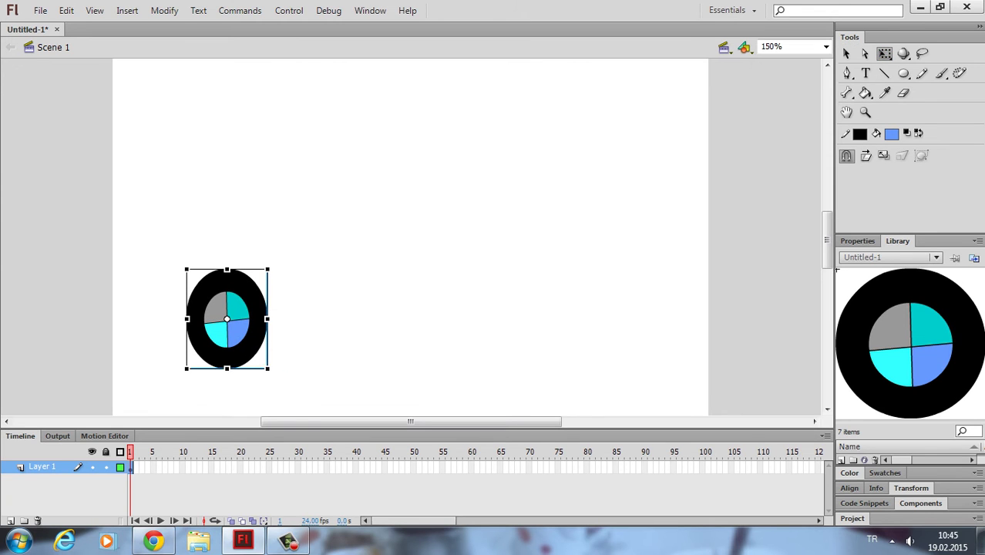
pyautogui.hotkey('ctrl', 'z')
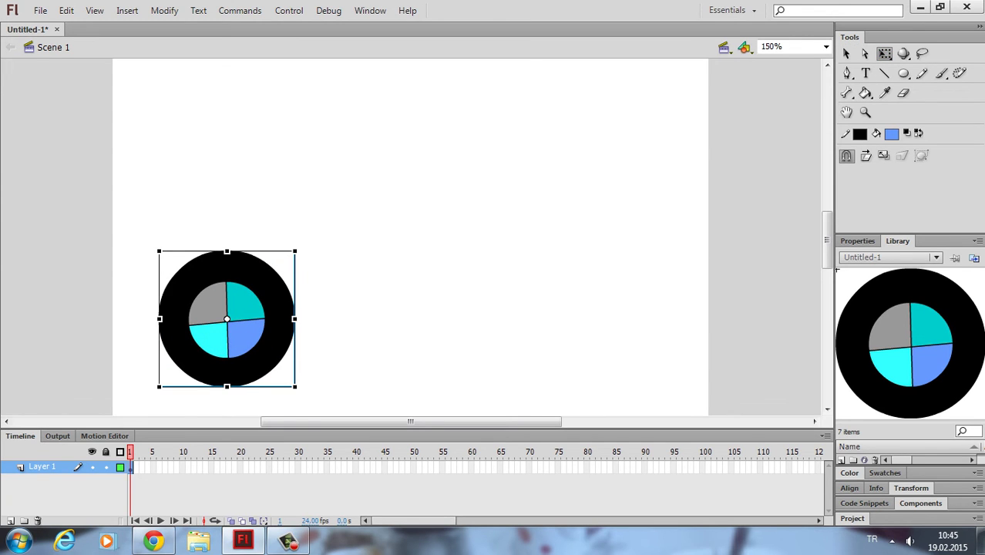
pyautogui.moveTo(295, 386); pyautogui.dragTo(265, 355)
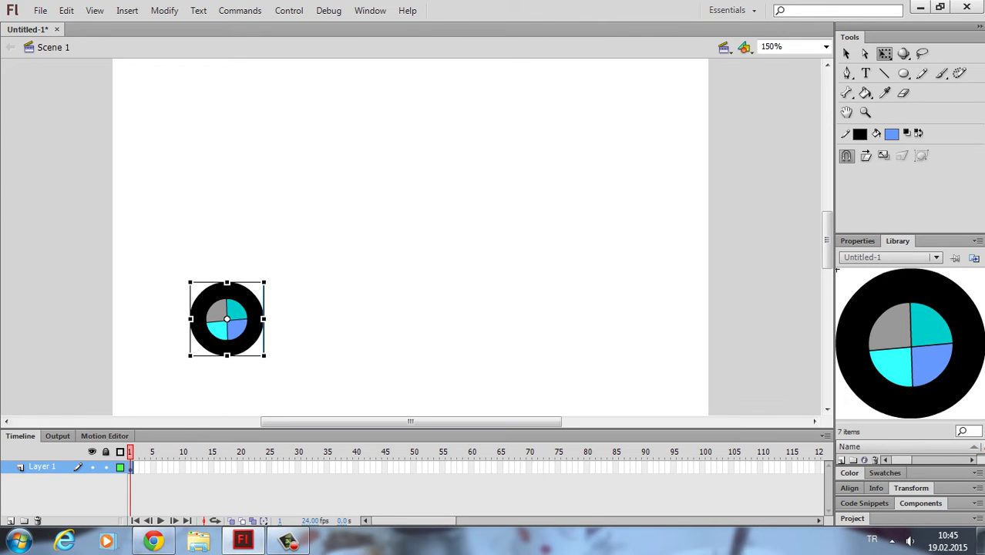
pyautogui.hotkey('ctrl', 'shift', 'a')
# Step: Add a second wheel from the library, scale it down to match the first and place it level beside it
pyautogui.moveTo(909, 343); pyautogui.dragTo(462, 311)
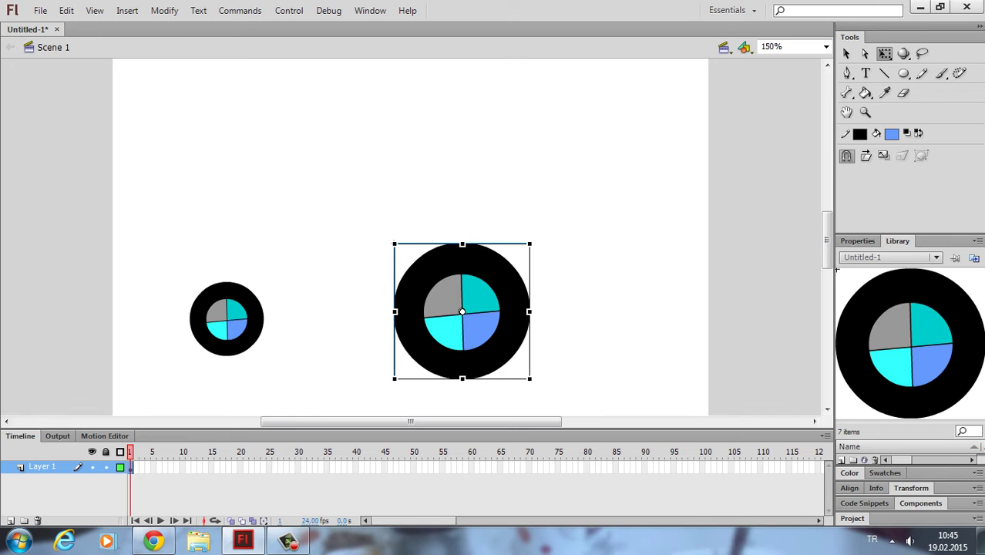
pyautogui.moveTo(530, 244); pyautogui.dragTo(496, 277)
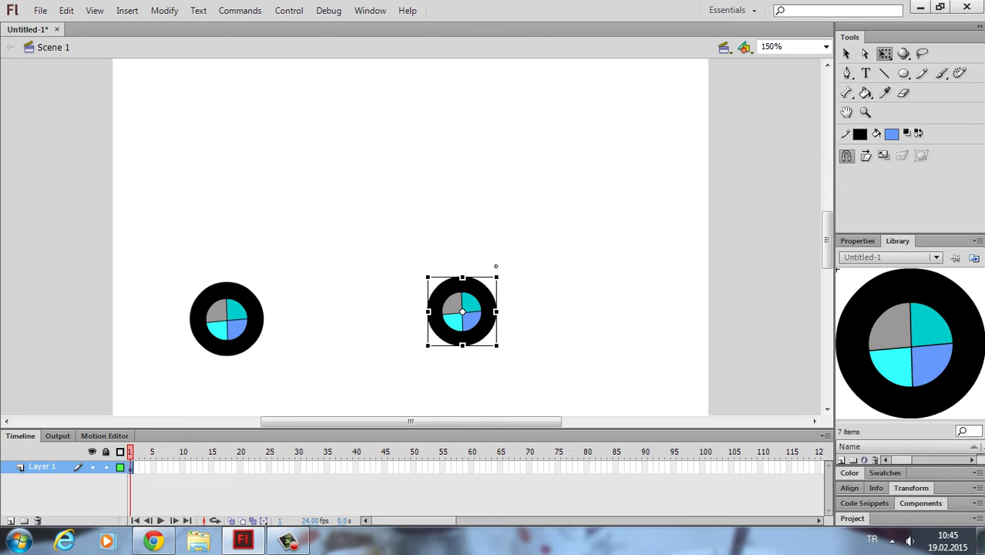
pyautogui.moveTo(496, 266); pyautogui.dragTo(498, 261)
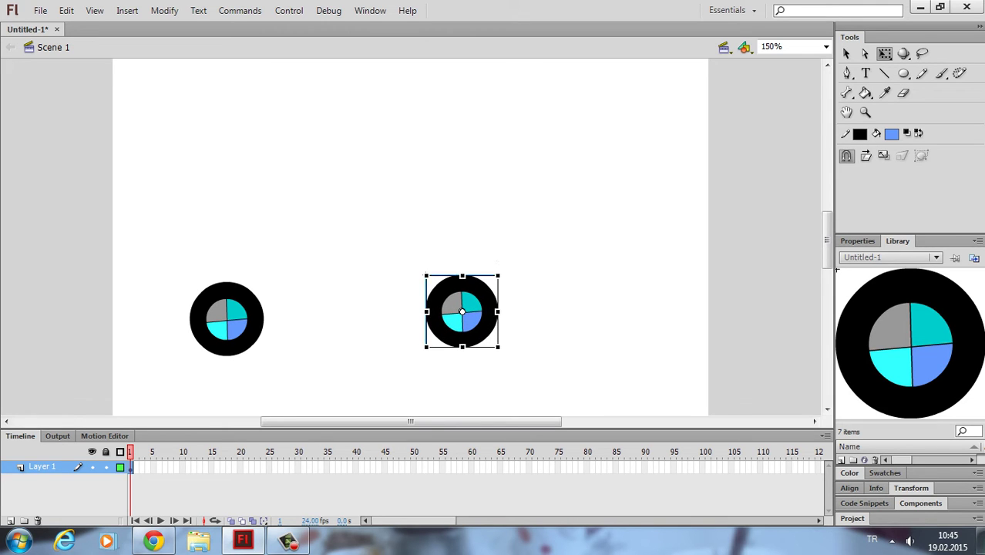
pyautogui.click(498, 261)
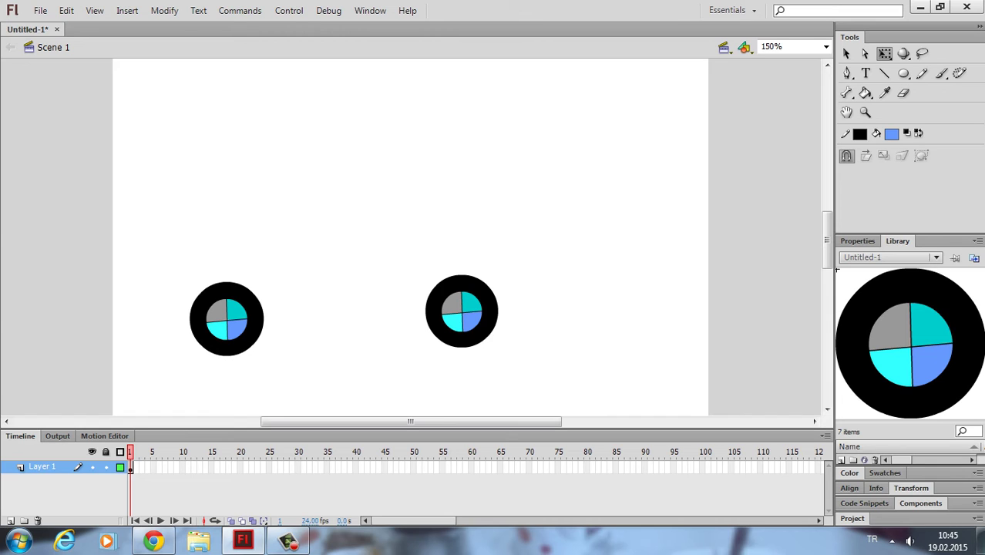
pyautogui.moveTo(462, 310); pyautogui.dragTo(395, 319)
pyautogui.press('Escape')
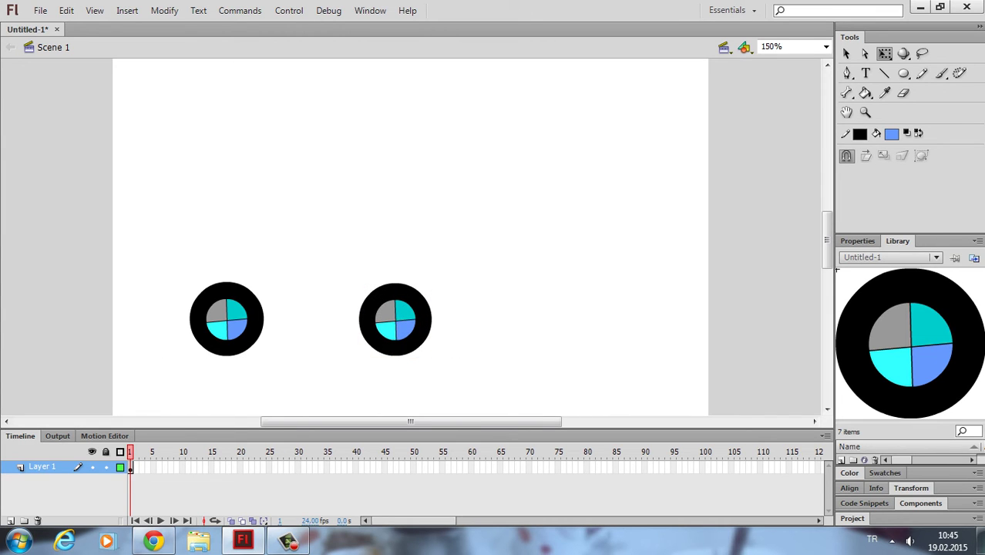
# Step: Move both wheels together closer to the stage's lower-left corner, and test the movie
pyautogui.hotkey('ctrl', 'a')
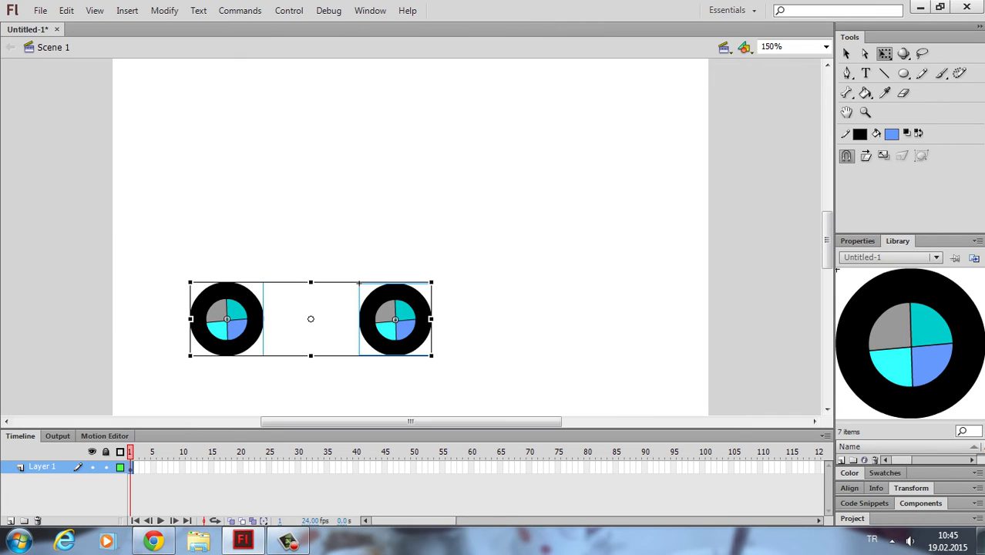
pyautogui.moveTo(396, 319); pyautogui.dragTo(331, 330)
pyautogui.hotkey('ctrl', 'shift', 'a')
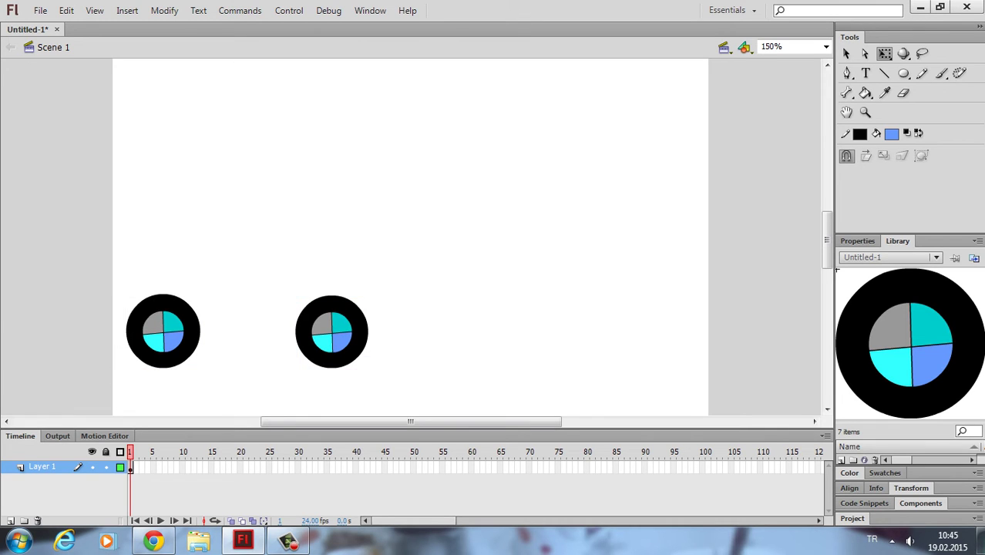
pyautogui.hotkey('ctrl', 'Return')
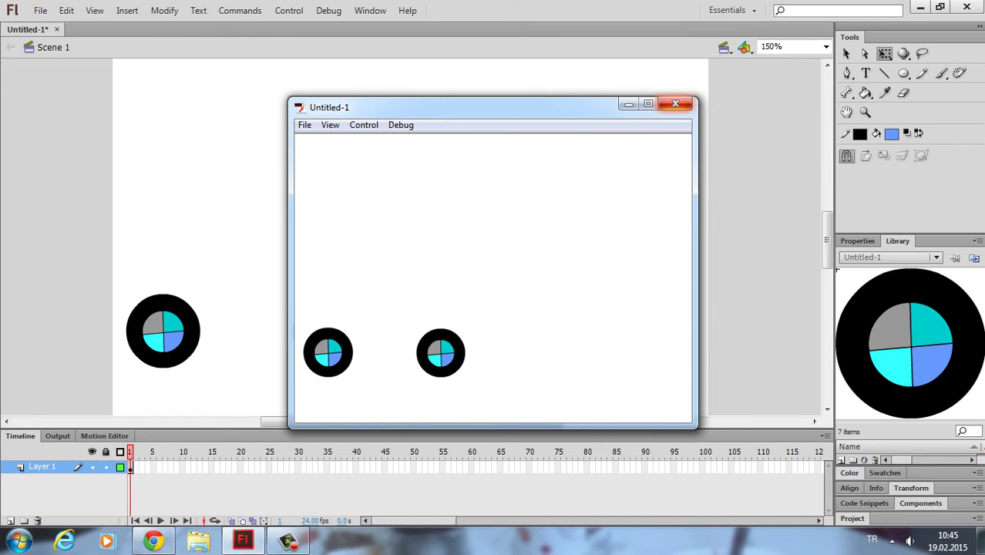
pyautogui.click(675, 103)
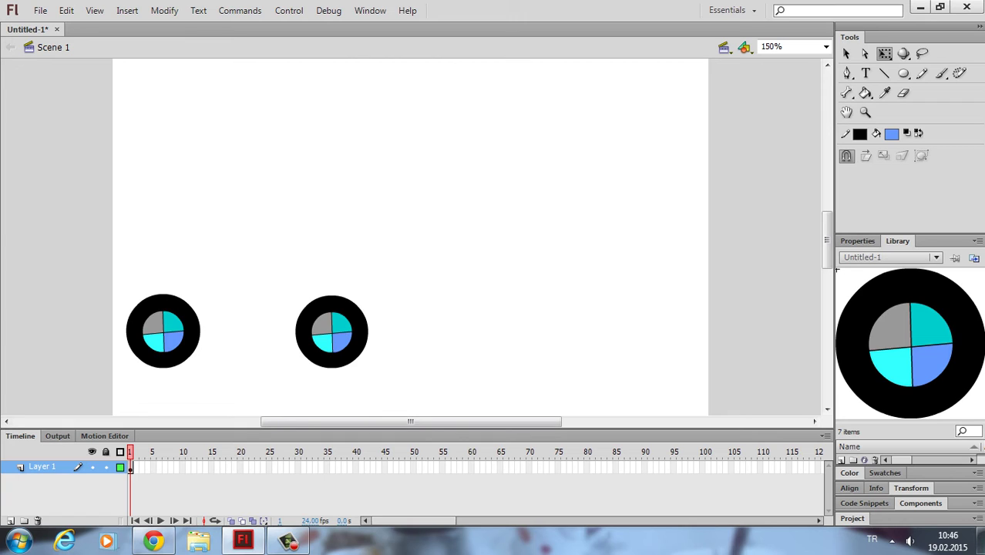
# Step: Insert a keyframe at frame 101 and move both wheels there to the right until the front one is off the stage
pyautogui.click(707, 466)
pyautogui.rightClick(707, 466)
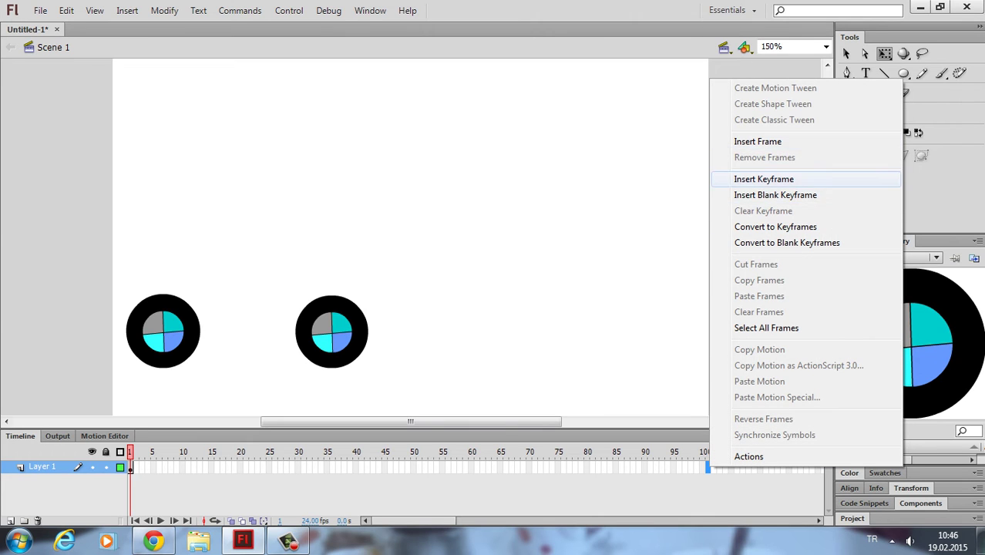
pyautogui.click(763, 179)
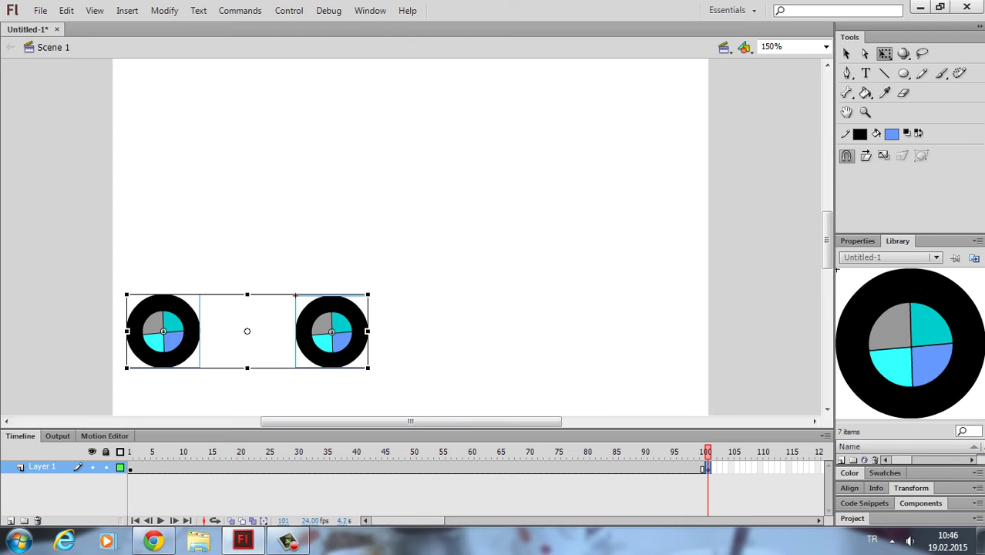
pyautogui.moveTo(327, 359); pyautogui.dragTo(711, 364)
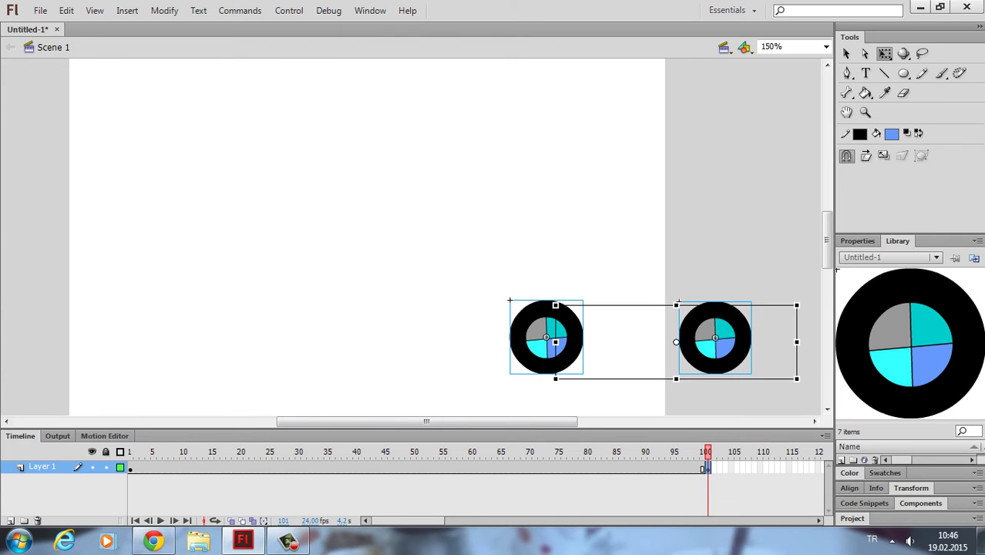
pyautogui.press('Escape')
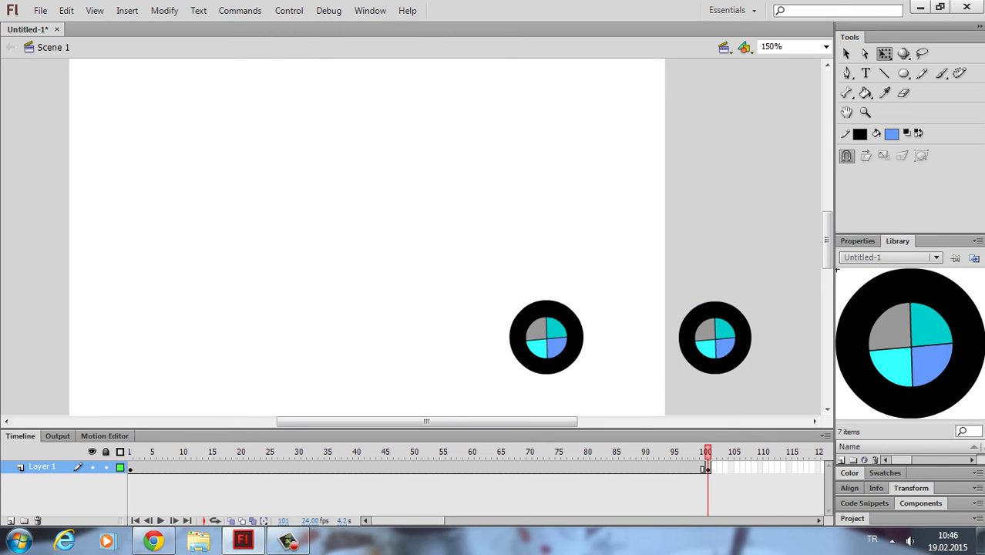
# Step: Create a classic tween between the frame 1 and frame 101 keyframes, and test the movie
pyautogui.rightClick(534, 468)
pyautogui.click(586, 117)
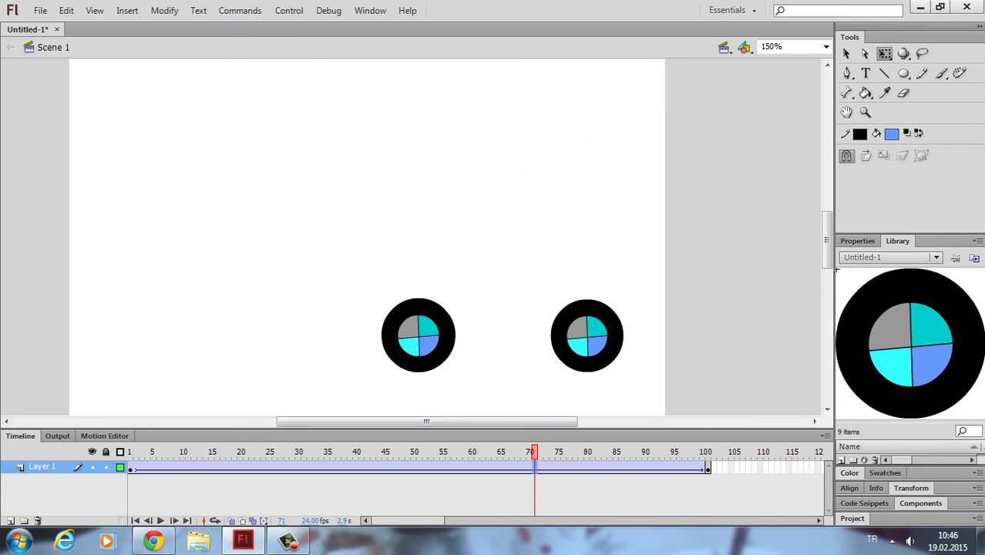
pyautogui.hotkey('ctrl', 'Return')
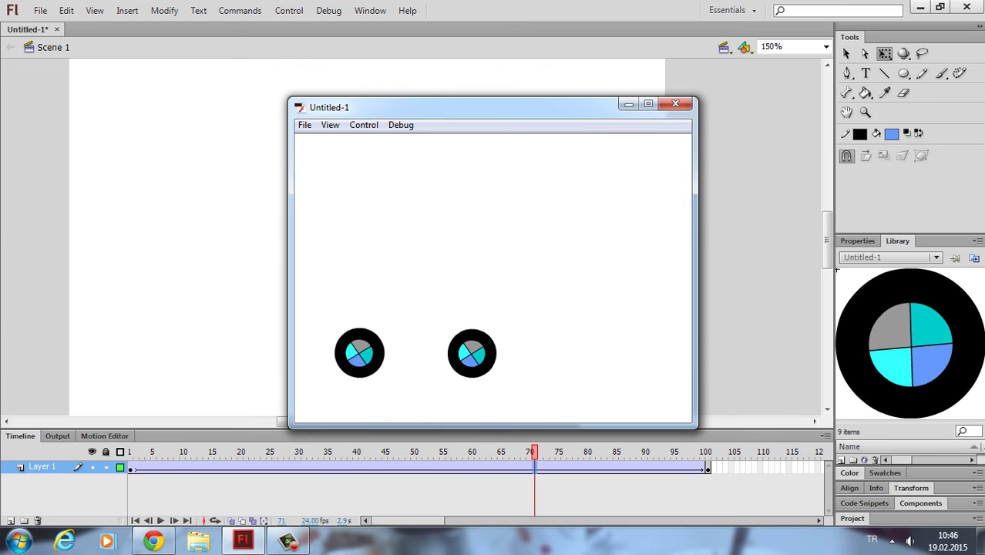
pyautogui.hotkey('ctrl', 'w')
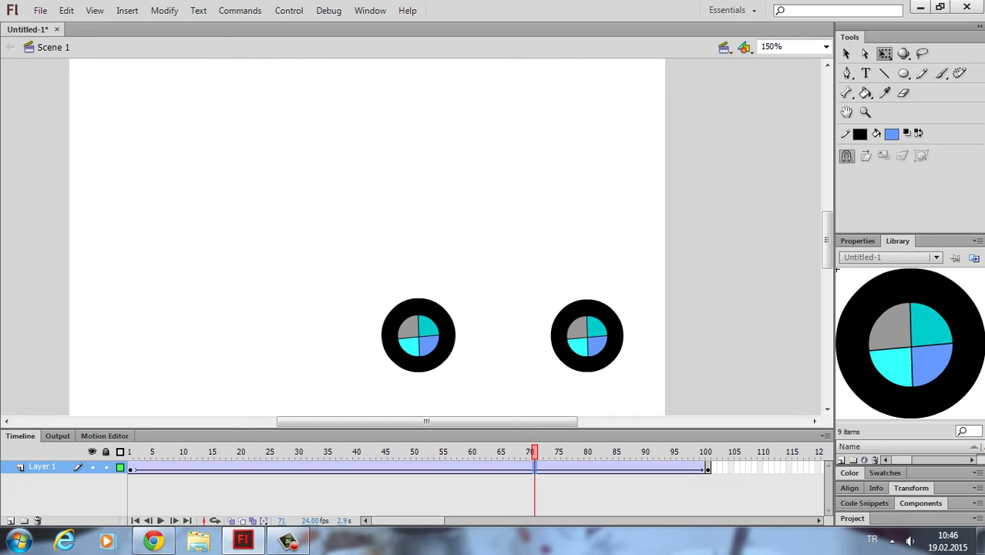
# Step: Insert a new layer above Layer 1, select its first frame and lock Layer 1
pyautogui.rightClick(35, 467)
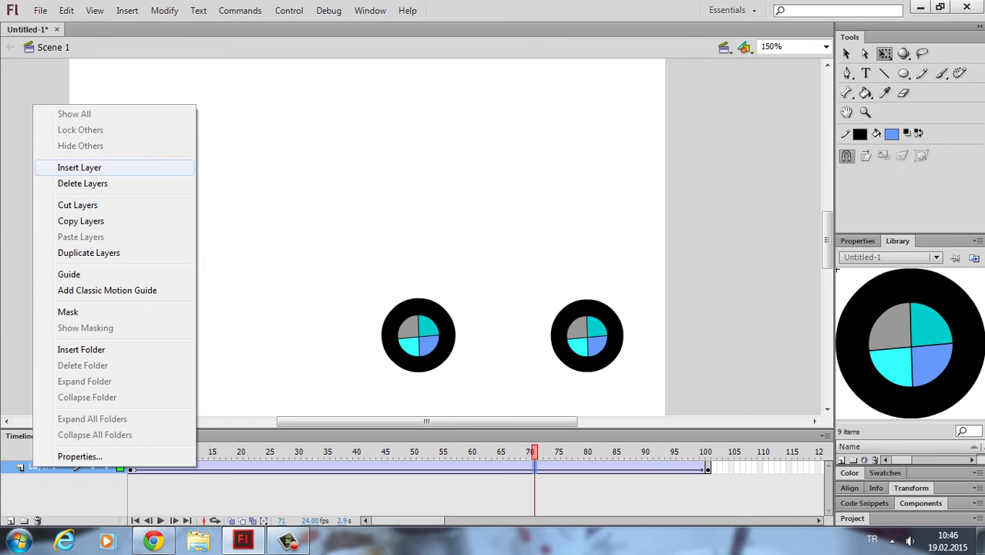
pyautogui.click(78, 167)
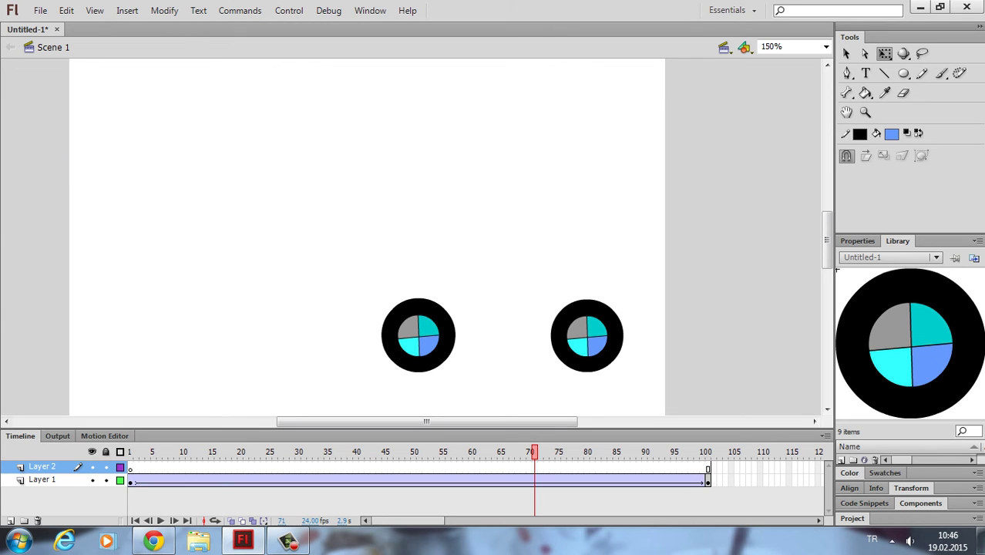
pyautogui.click(130, 467)
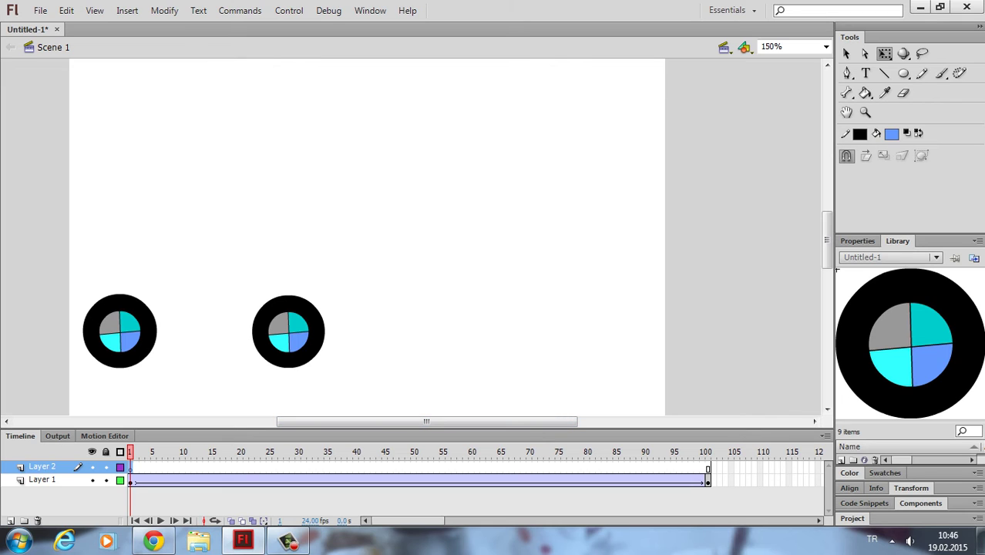
pyautogui.click(106, 480)
# Step: Draw a closed car body outline with straight lines above the wheels on Layer 2, with a sloped windscreen and rear
pyautogui.press('n')
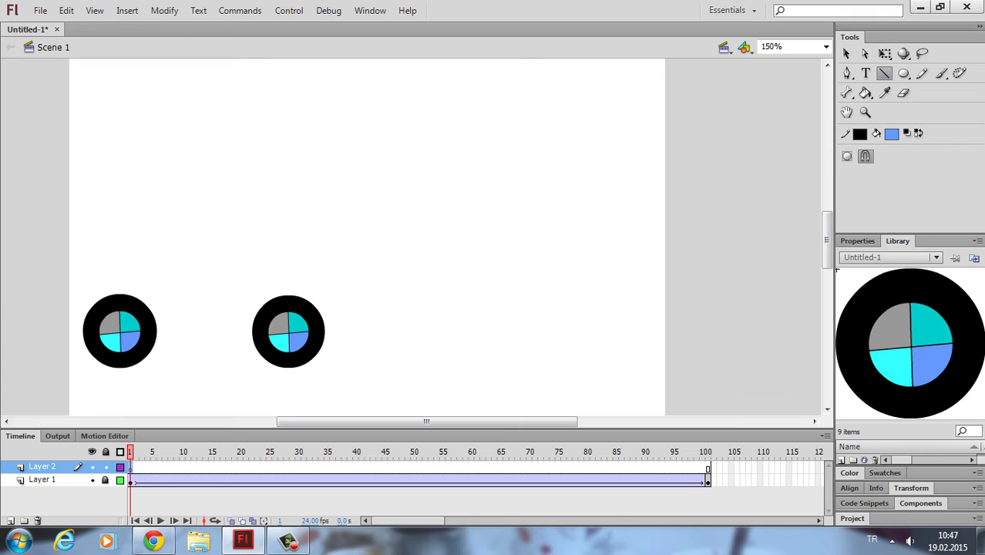
pyautogui.moveTo(251, 124)
pyautogui.mouseDown()
pyautogui.moveTo(327, 138)
pyautogui.moveTo(443, 123)
pyautogui.moveTo(438, 137)
pyautogui.moveTo(474, 180)
pyautogui.moveTo(544, 169)
pyautogui.moveTo(557, 181)
pyautogui.moveTo(557, 240)
pyautogui.mouseUp()
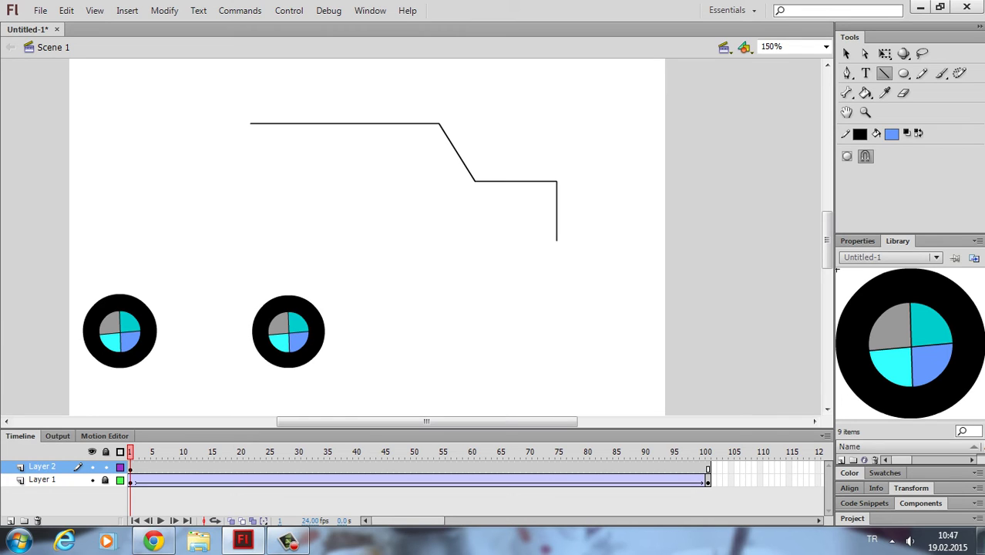
pyautogui.moveTo(556, 240)
pyautogui.mouseDown()
pyautogui.moveTo(226, 241)
pyautogui.moveTo(206, 230)
pyautogui.moveTo(202, 241)
pyautogui.mouseUp()
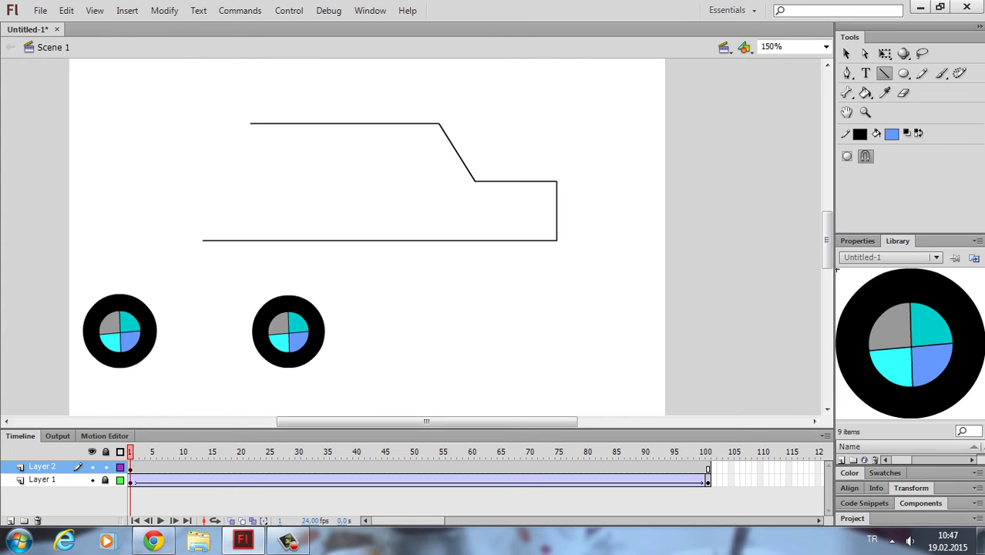
pyautogui.moveTo(250, 124); pyautogui.dragTo(202, 241)
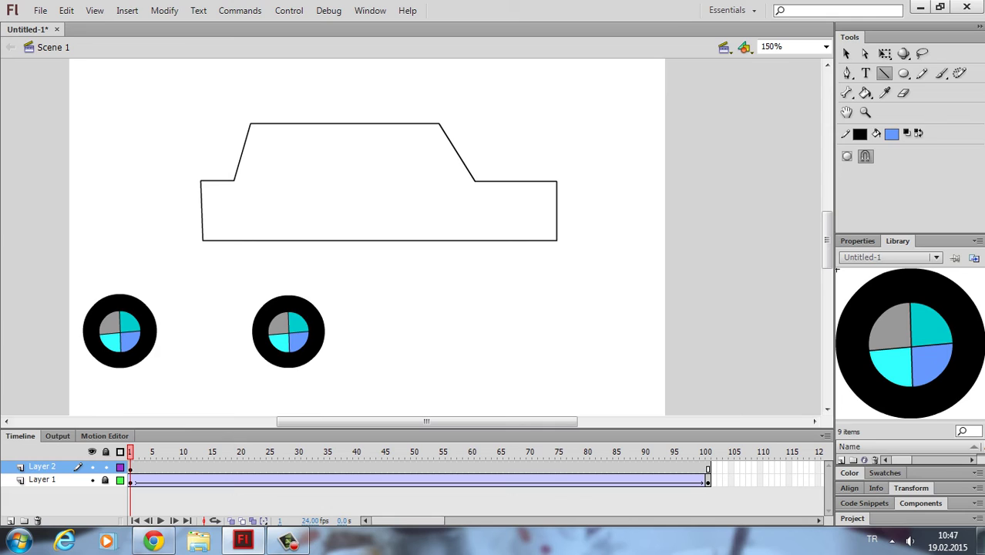
# Step: Draw front and rear window outlines inside the car body with lines, each with a slanted upper front corner
pyautogui.moveTo(374, 142)
pyautogui.mouseDown()
pyautogui.moveTo(417, 142)
pyautogui.moveTo(439, 169)
pyautogui.moveTo(435, 222)
pyautogui.mouseUp()
pyautogui.moveTo(374, 142); pyautogui.dragTo(434, 222)
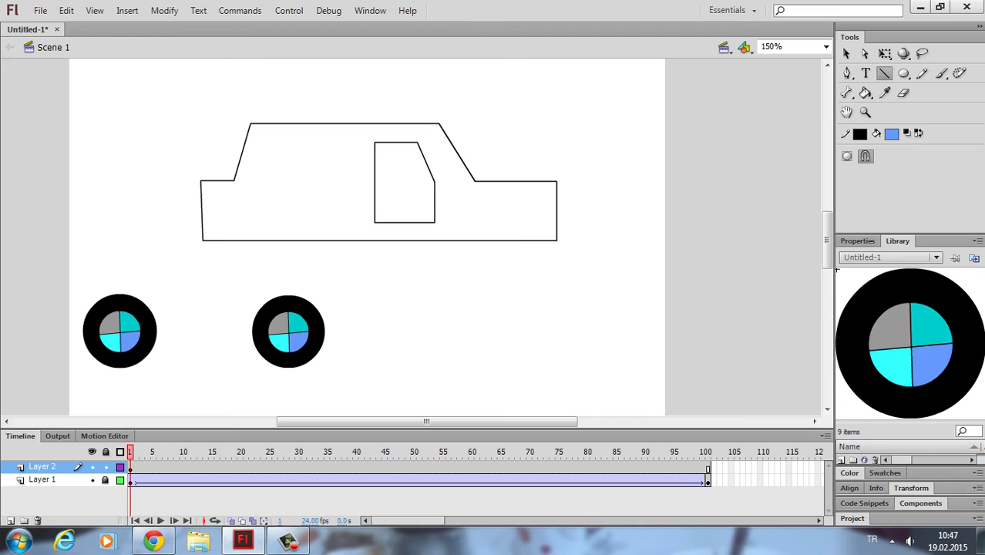
pyautogui.moveTo(268, 140); pyautogui.dragTo(315, 217)
pyautogui.moveTo(267, 140); pyautogui.dragTo(310, 140)
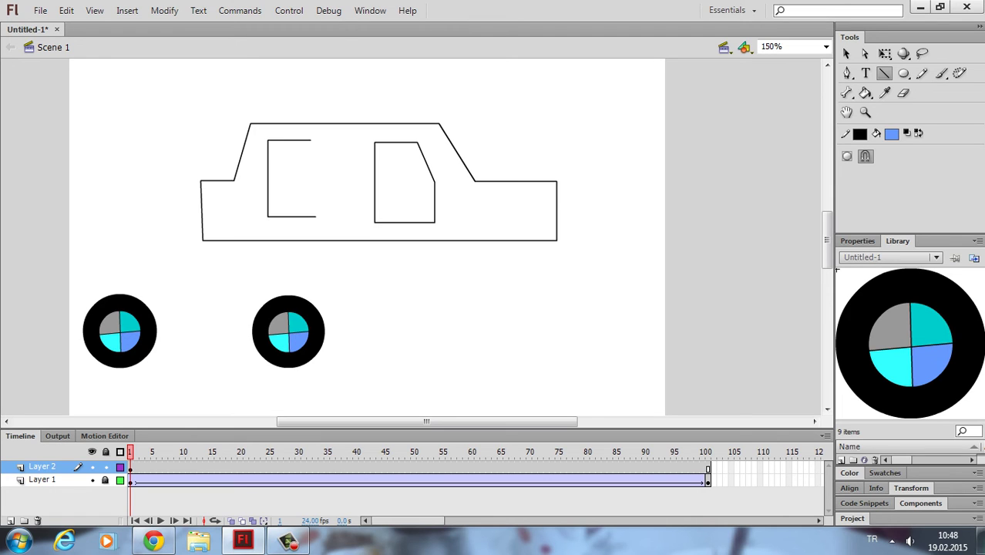
pyautogui.moveTo(310, 141); pyautogui.dragTo(324, 180)
pyautogui.moveTo(323, 180)
pyautogui.mouseDown()
pyautogui.moveTo(315, 217)
pyautogui.moveTo(324, 216)
pyautogui.mouseUp()
# Step: Set the fill colour to mid grey and fill the car body around the windows with the Paint Bucket
pyautogui.click(846, 53)
pyautogui.click(891, 133)
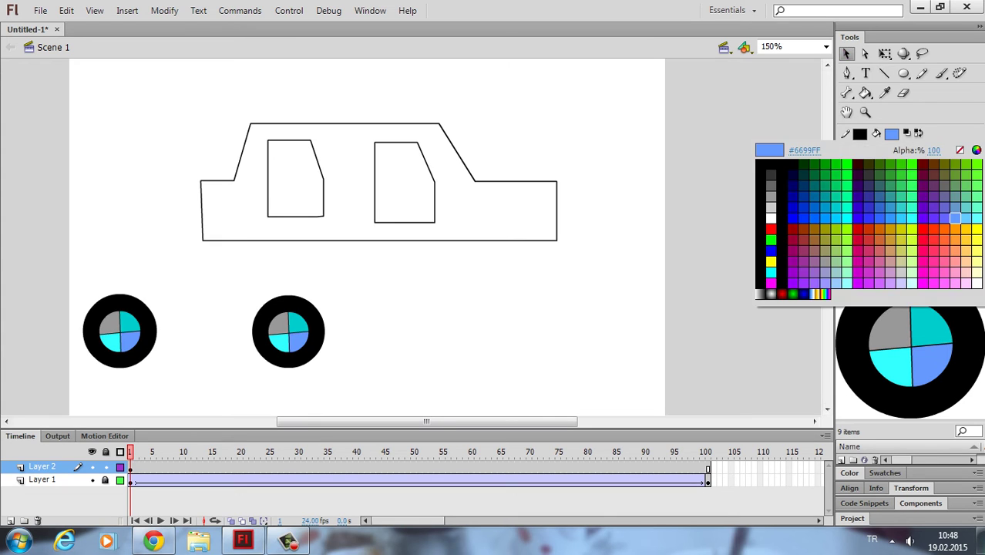
pyautogui.click(836, 269)
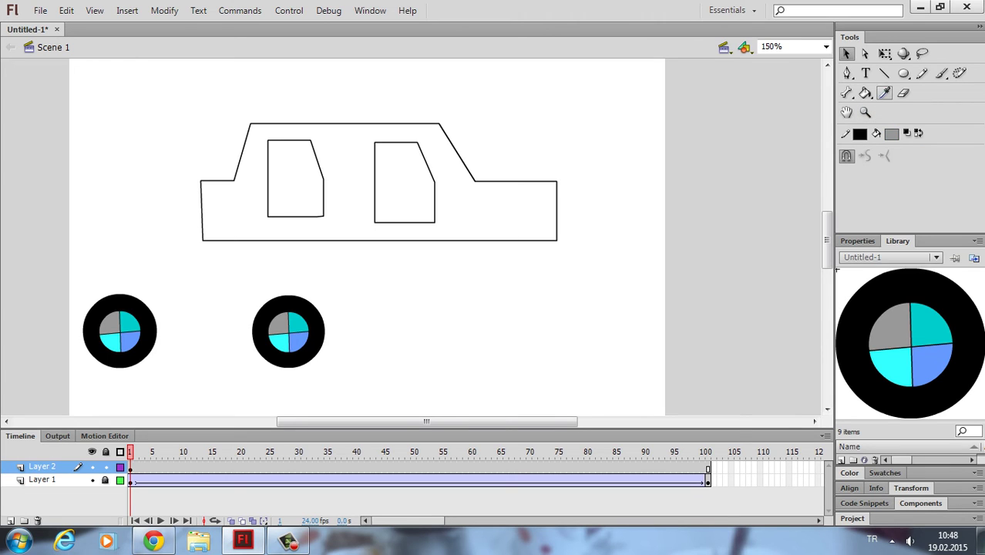
pyautogui.click(864, 92)
pyautogui.click(348, 185)
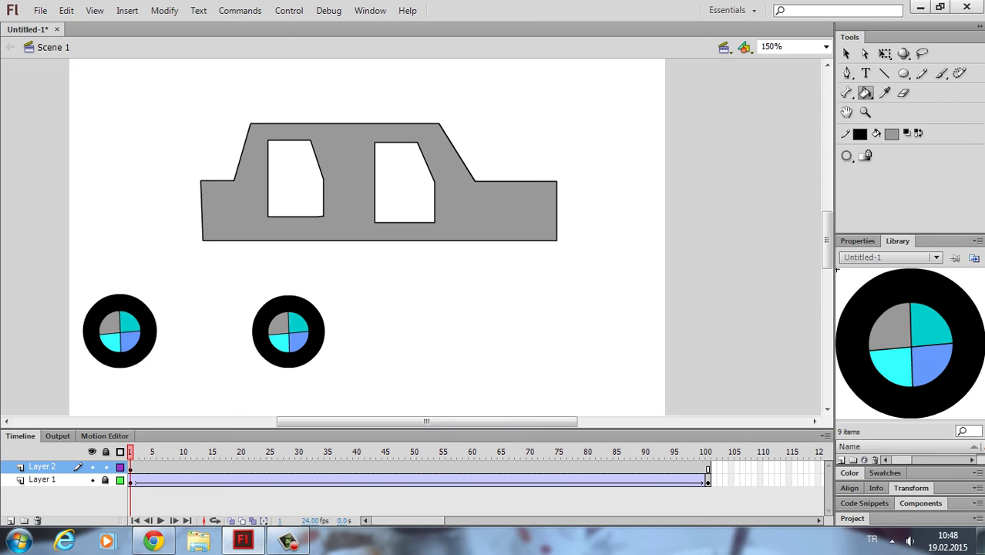
# Step: Set the fill colour to #666666 and fill both car windows with the Paint Bucket
pyautogui.click(891, 133)
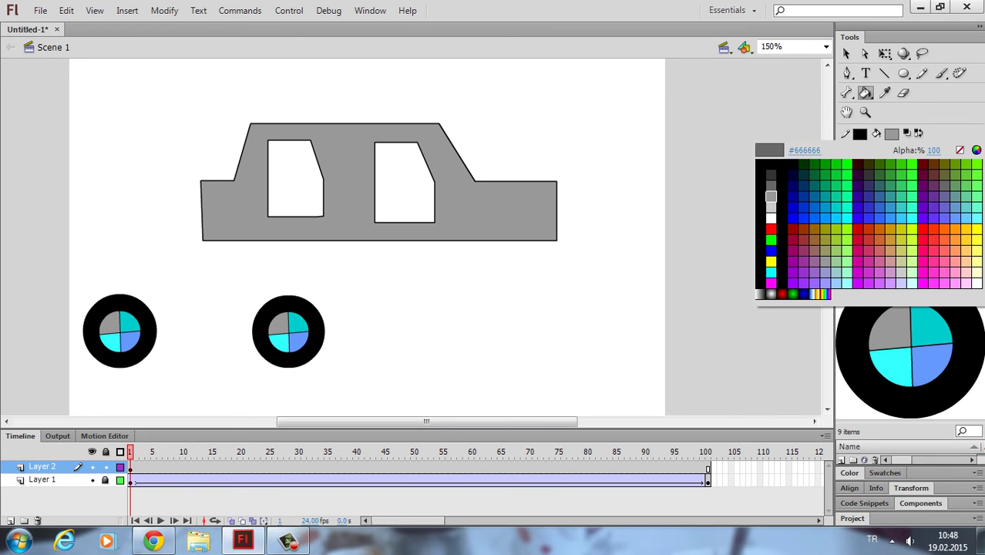
pyautogui.click(771, 185)
pyautogui.click(404, 185)
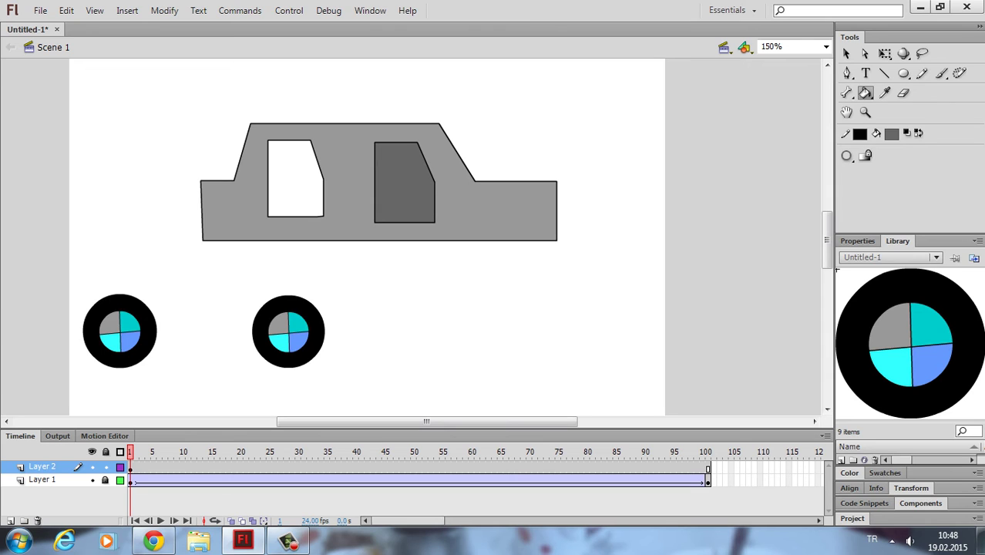
pyautogui.click(295, 179)
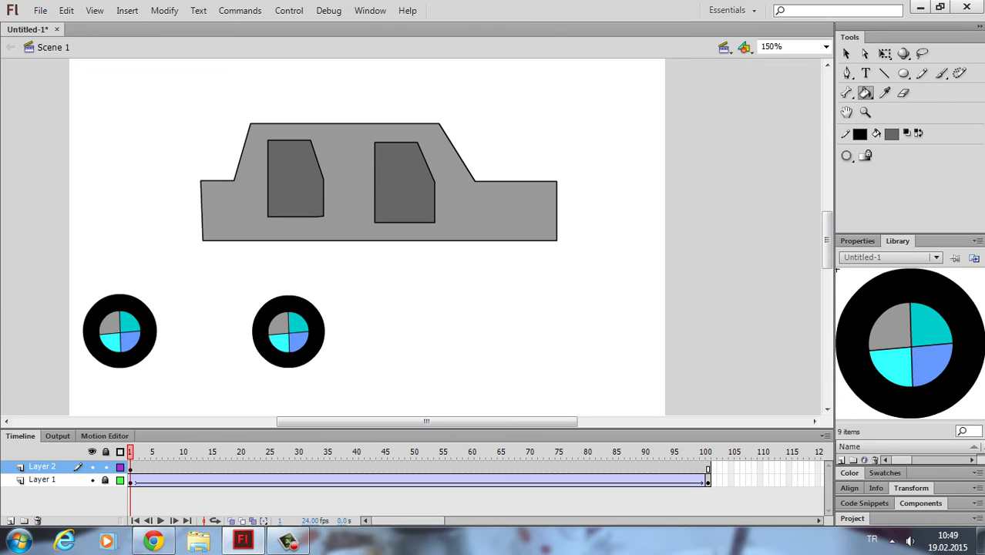
# Step: Divide both window shapes with horizontal lines at the base of their slanted edges and fill the upper parts with light grey
pyautogui.press('n')
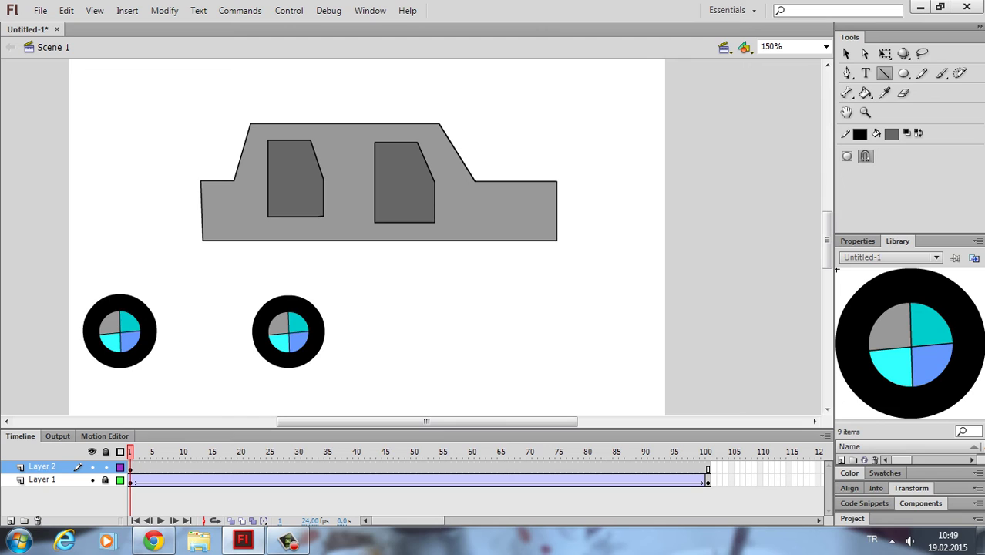
pyautogui.moveTo(435, 181); pyautogui.dragTo(268, 179)
pyautogui.click(892, 133)
pyautogui.click(771, 206)
pyautogui.click(846, 92)
pyautogui.press('k')
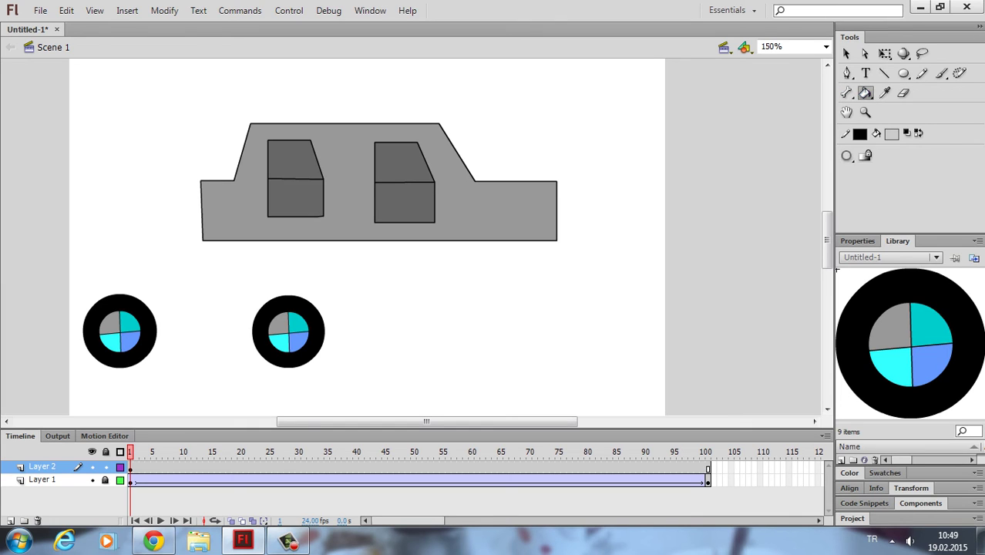
pyautogui.click(401, 162)
pyautogui.click(293, 158)
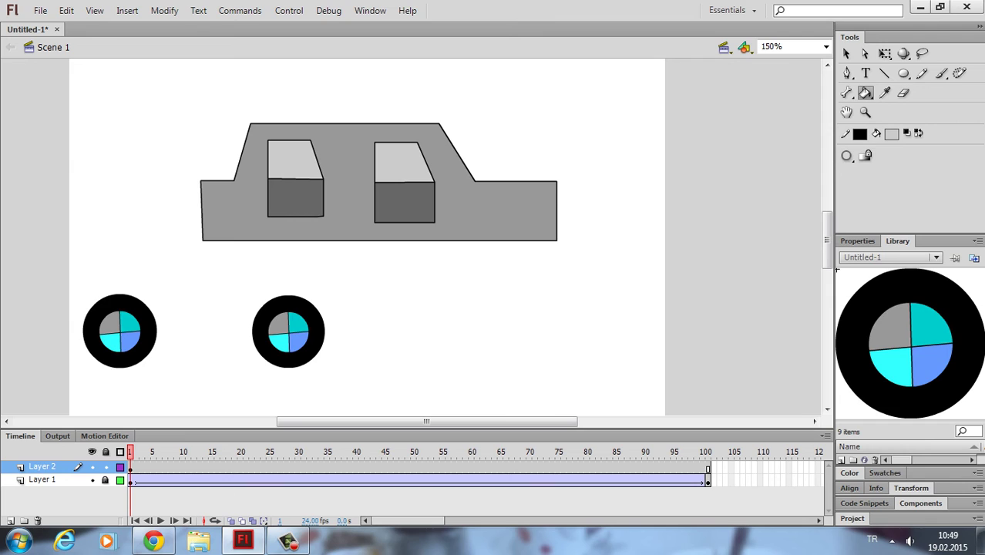
# Step: Move the whole car body down onto the two wheels at frame 1, and test the movie
pyautogui.click(846, 53)
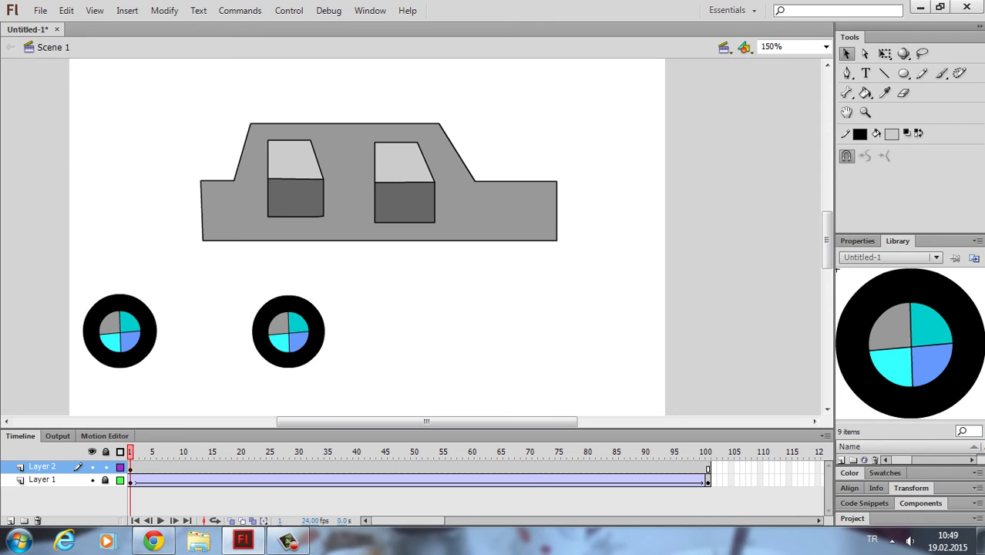
pyautogui.moveTo(131, 86); pyautogui.dragTo(607, 272)
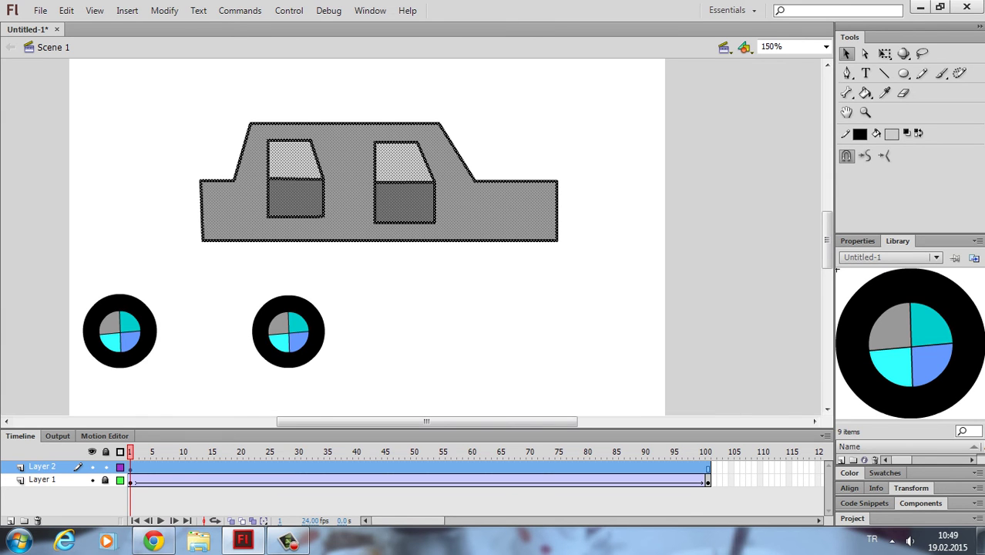
pyautogui.moveTo(498, 238); pyautogui.dragTo(332, 332)
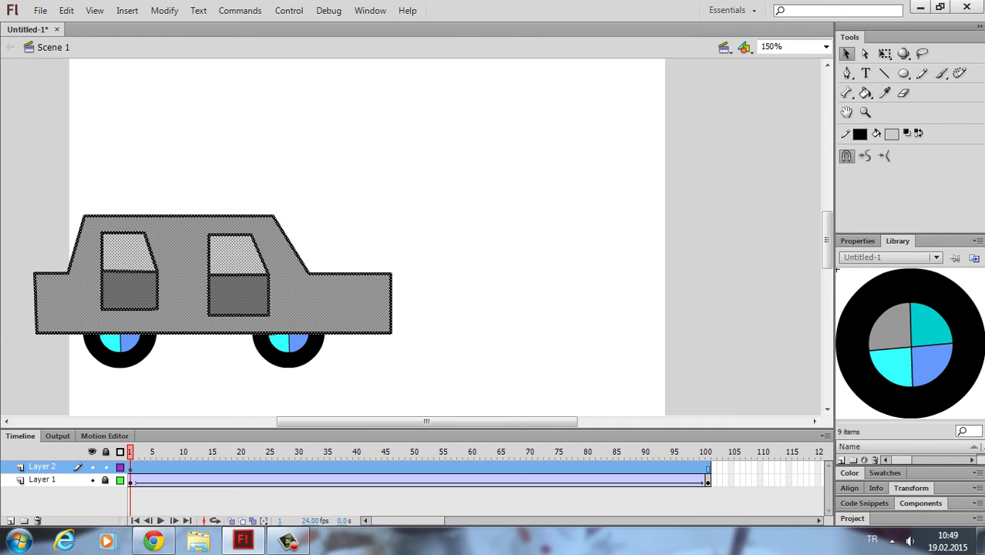
pyautogui.press('Escape')
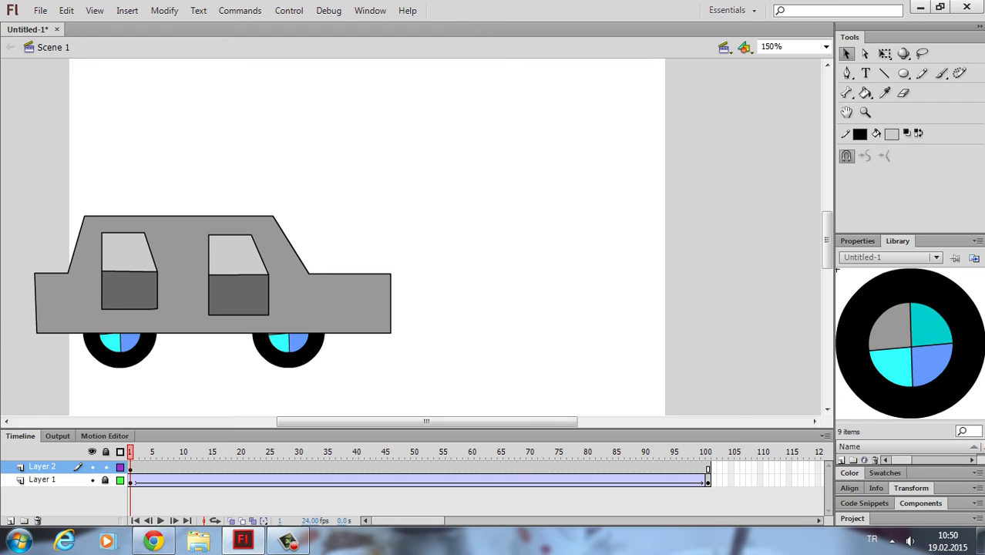
pyautogui.hotkey('ctrl', 'Return')
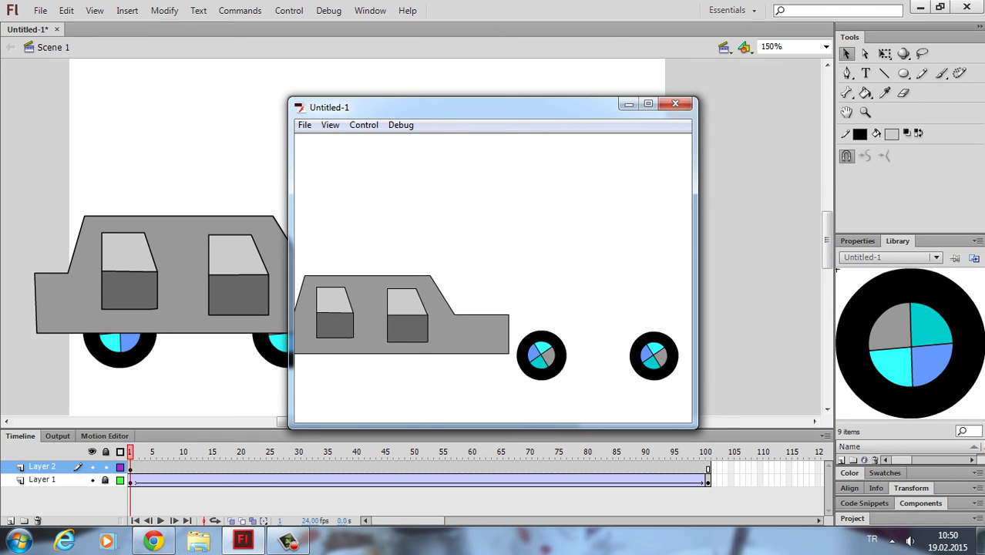
pyautogui.hotkey('ctrl', 'w')
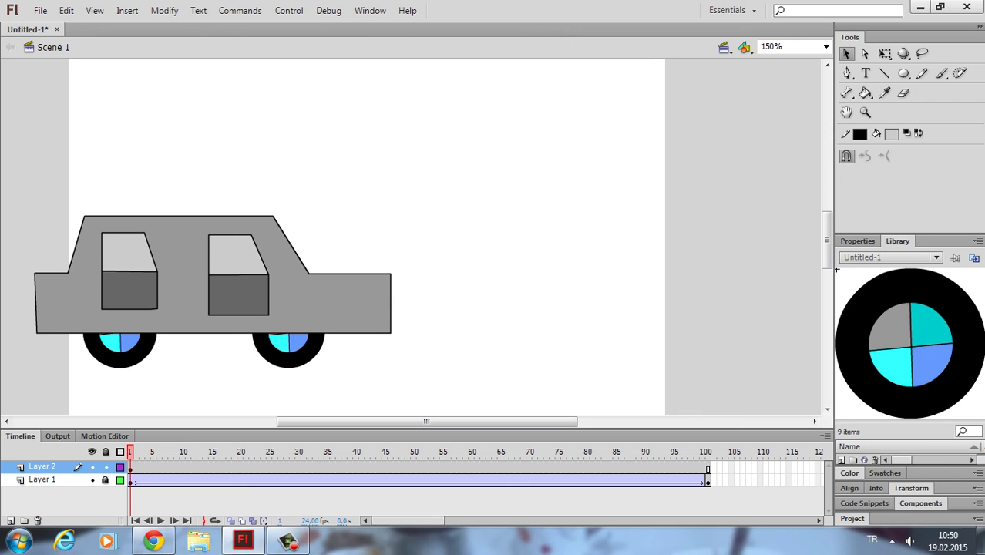
# Step: Insert a keyframe at frame 101 of Layer 2 and move the car body over the wheels' end position
pyautogui.click(130, 467)
pyautogui.click(707, 467)
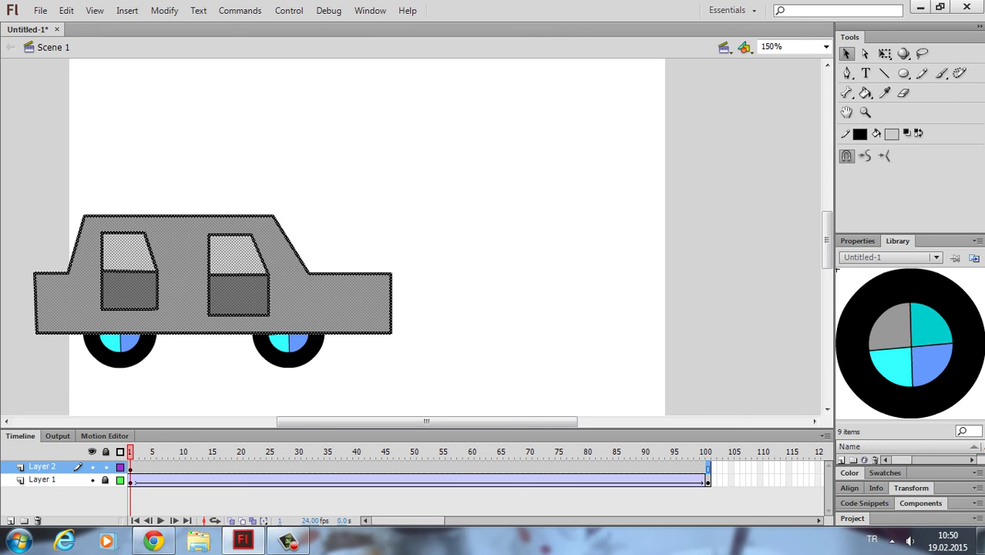
pyautogui.rightClick(707, 467)
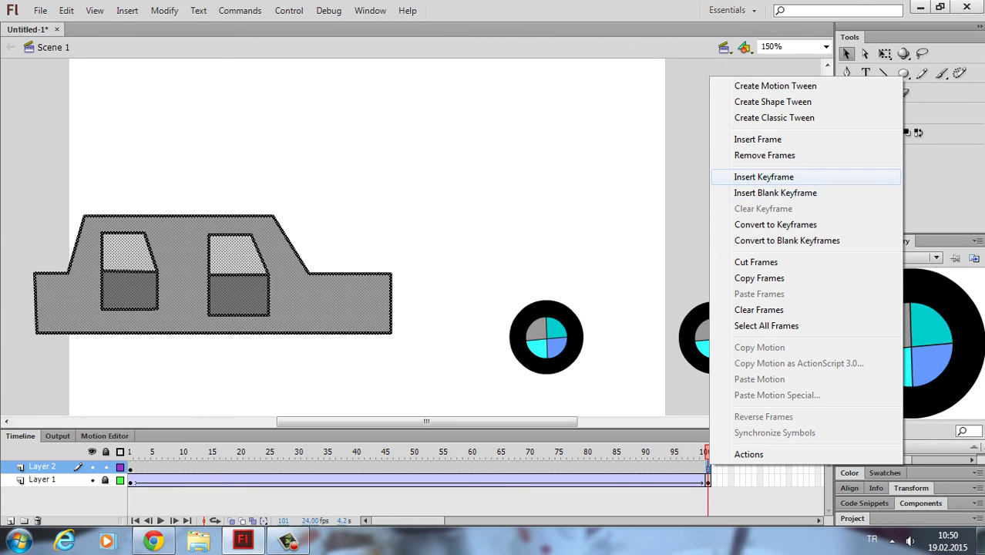
pyautogui.press('Return')
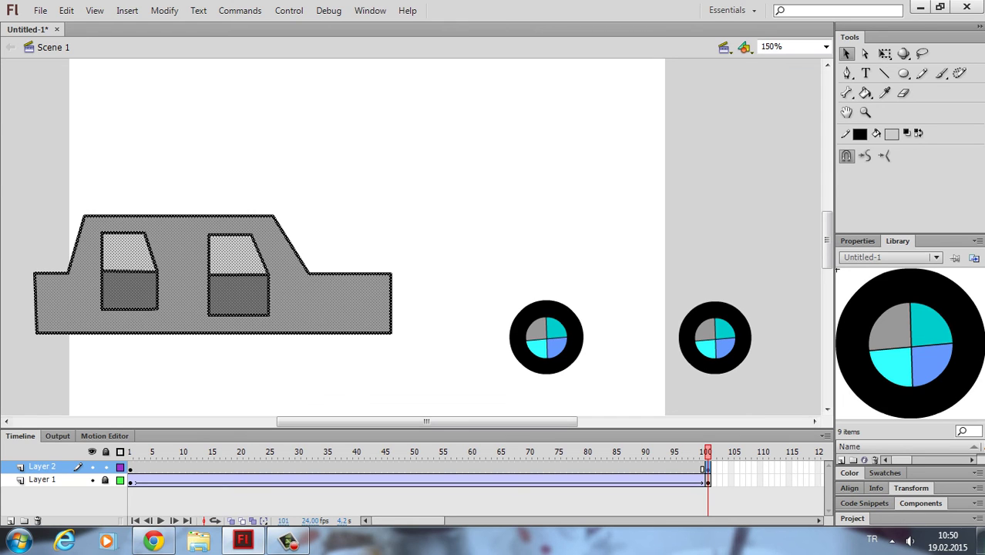
pyautogui.moveTo(268, 315); pyautogui.dragTo(692, 322)
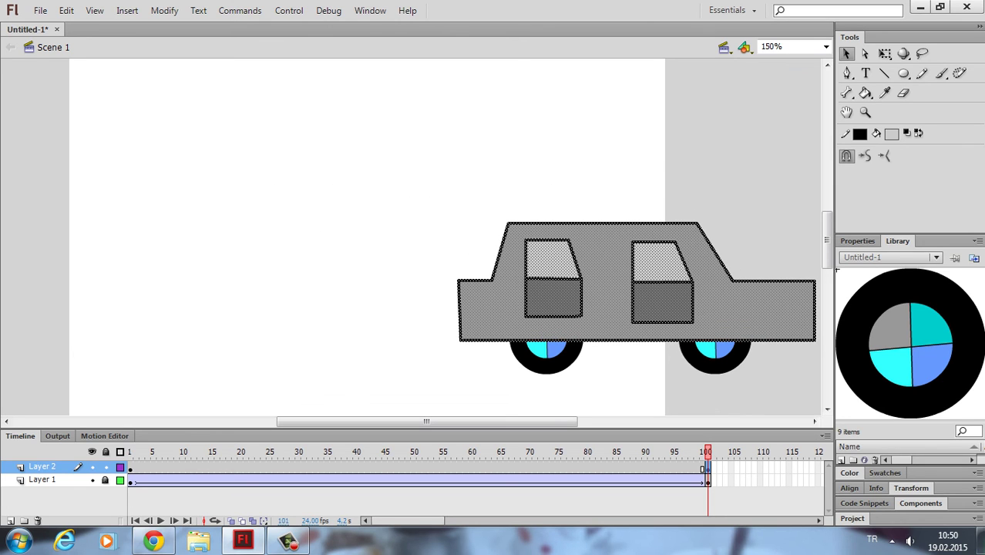
# Step: Create a classic tween between the two keyframes of Layer 2 and test the movie
pyautogui.rightClick(460, 467)
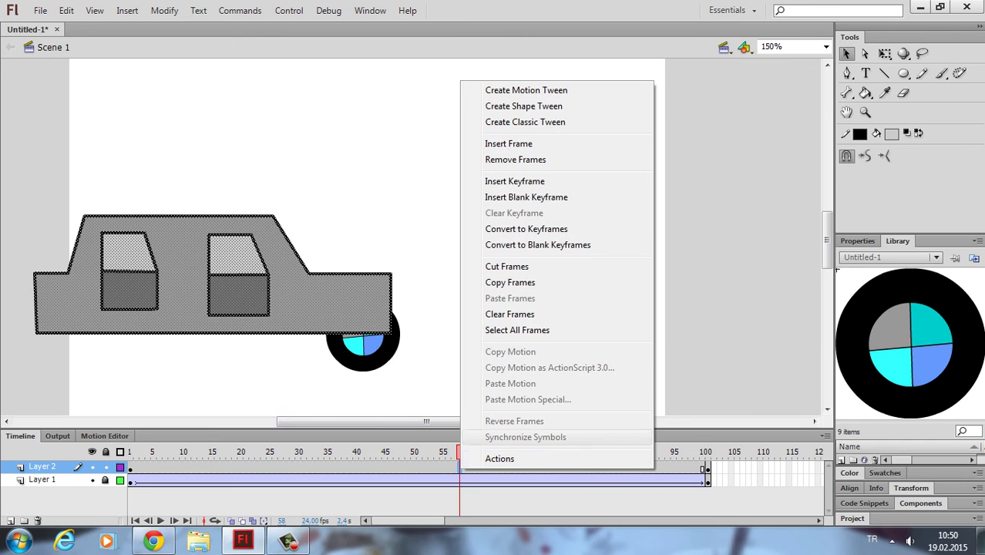
pyautogui.click(525, 122)
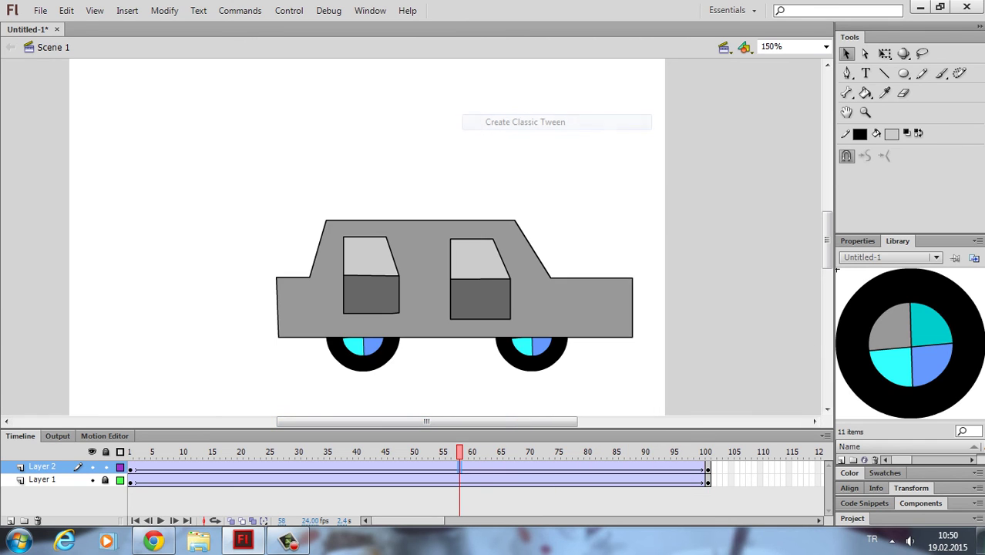
pyautogui.hotkey('ctrl', 'Return')
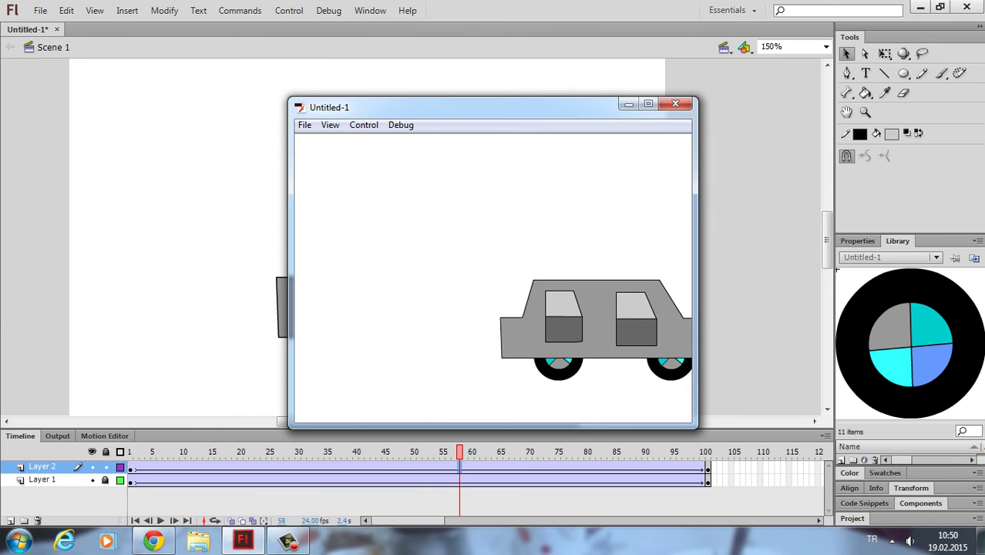
pyautogui.hotkey('ctrl', 'w')
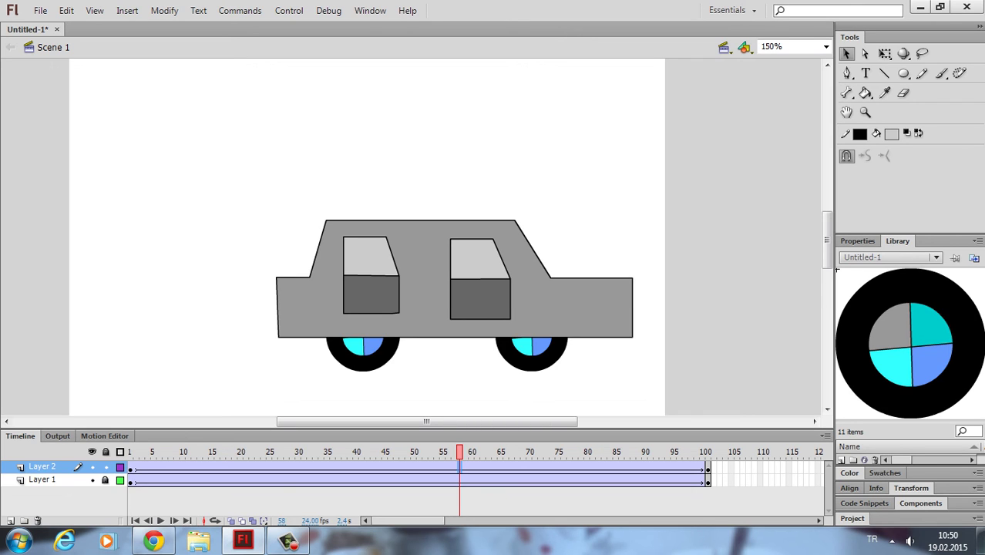
# Step: Insert a new layer above Layer 2, select its first frame and lock Layer 2
pyautogui.rightClick(59, 467)
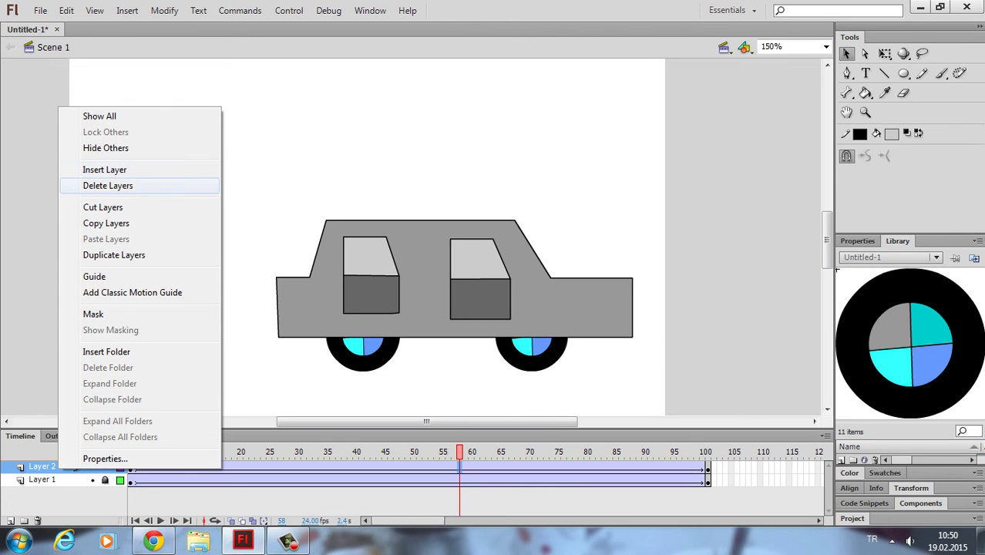
pyautogui.click(104, 170)
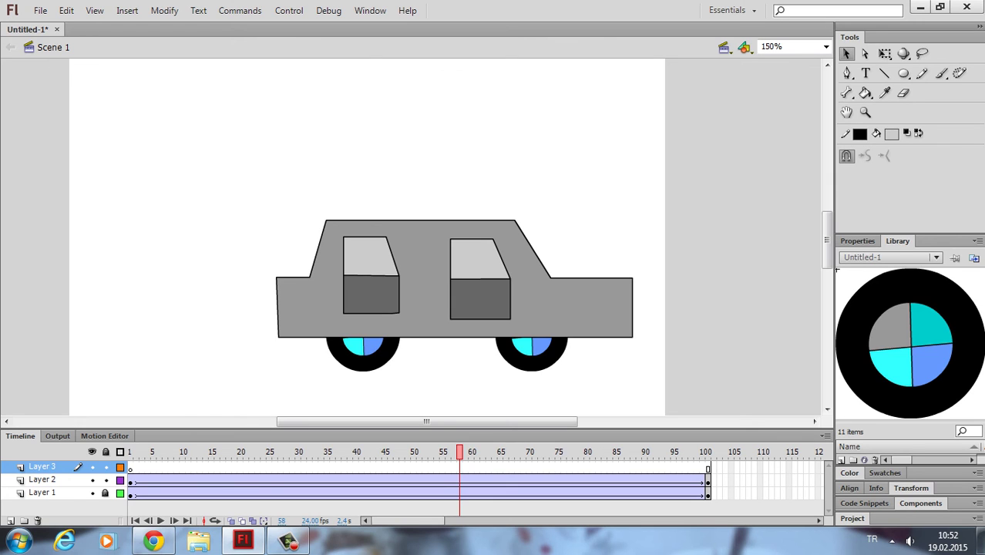
pyautogui.click(130, 467)
pyautogui.click(105, 479)
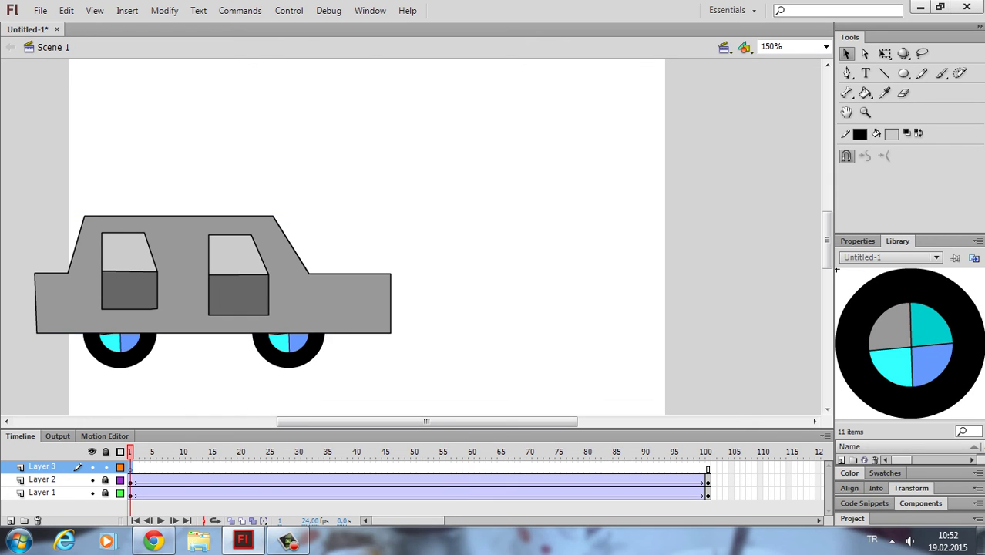
# Step: Draw two horizontal road lines on Layer 3 across the full stage width, one above the car and one below the wheels
pyautogui.click(884, 73)
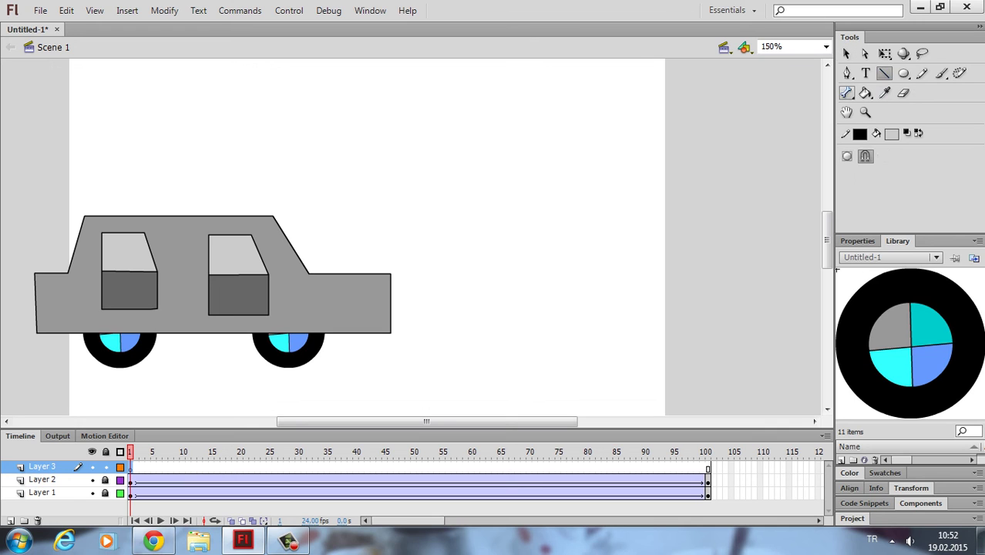
pyautogui.moveTo(26, 166)
pyautogui.mouseDown()
pyautogui.moveTo(418, 205)
pyautogui.moveTo(725, 166)
pyautogui.mouseUp()
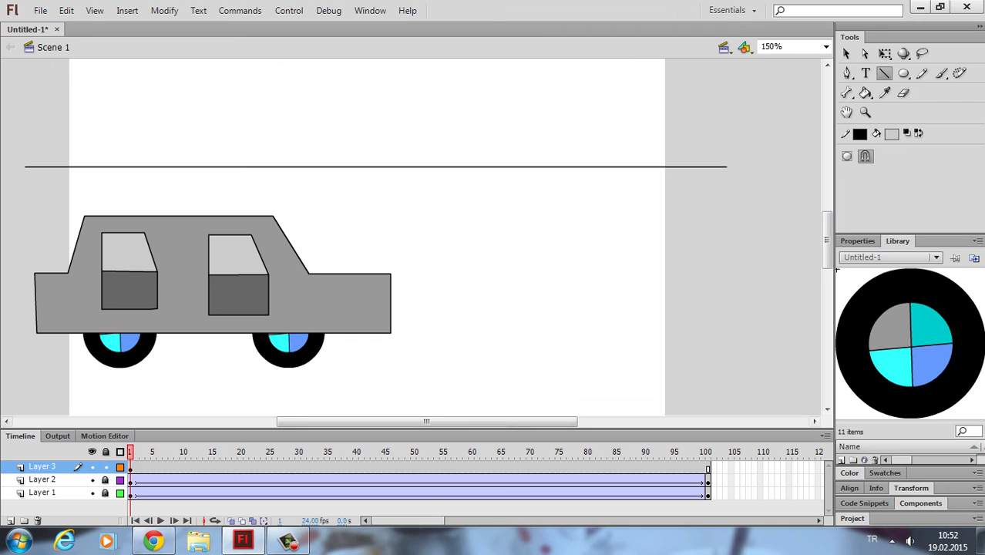
pyautogui.moveTo(20, 382)
pyautogui.mouseDown()
pyautogui.moveTo(363, 405)
pyautogui.moveTo(726, 381)
pyautogui.mouseUp()
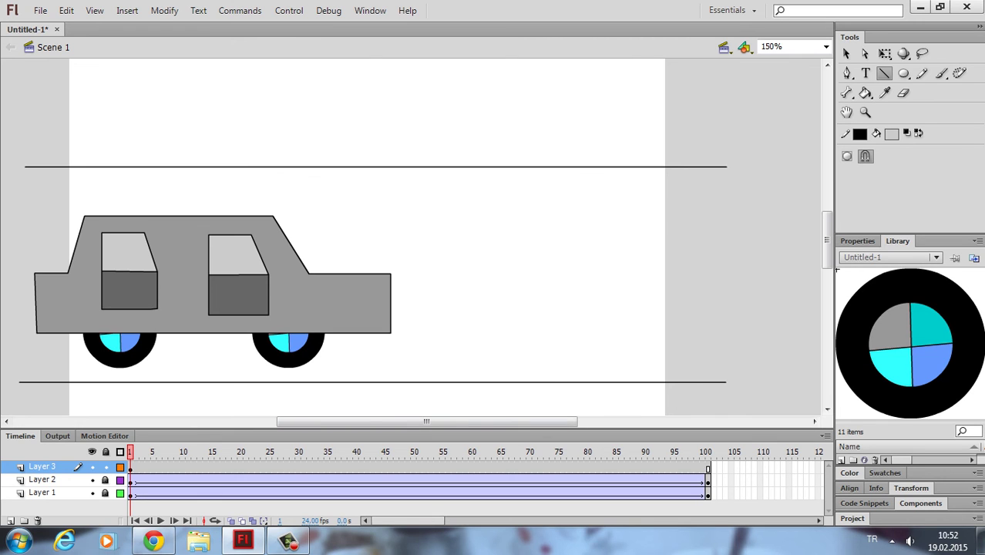
# Step: Insert a keyframe at frame 101 of Layer 3 and test the movie
pyautogui.click(707, 467)
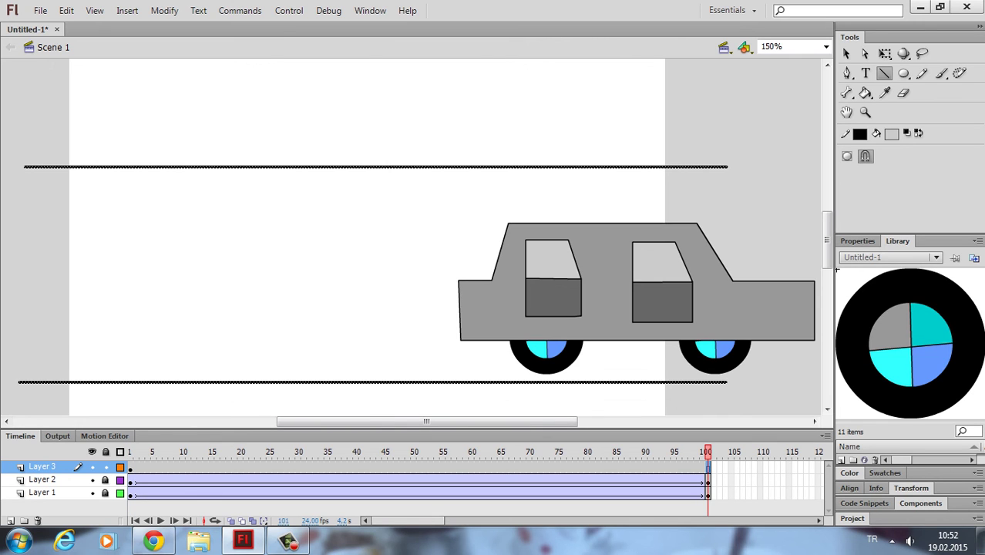
pyautogui.hotkey('ctrl', 'Return')
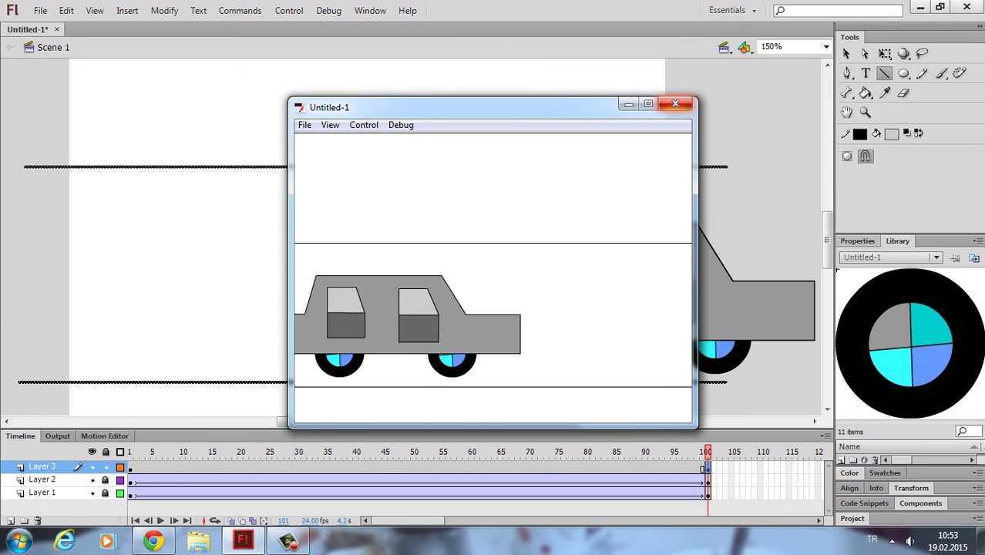
pyautogui.click(288, 541)
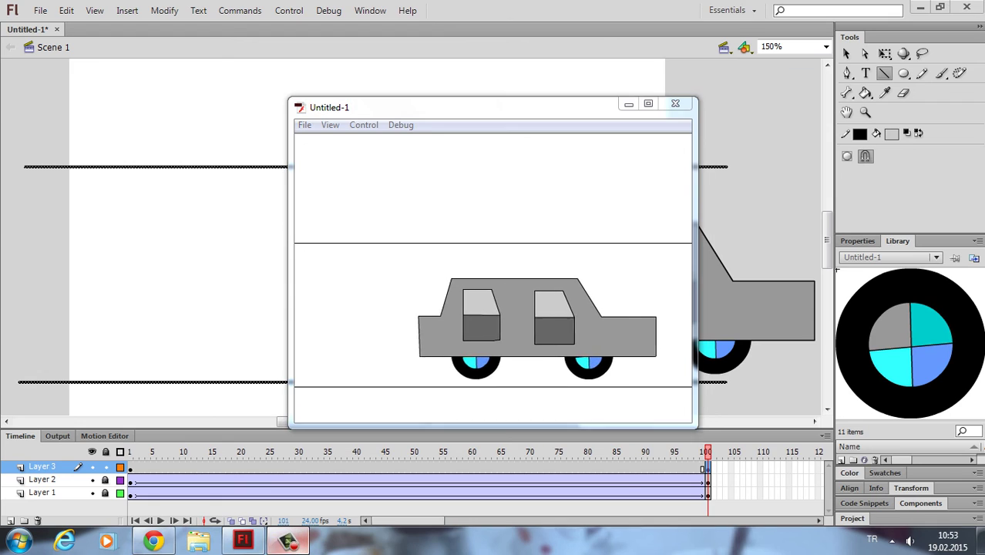